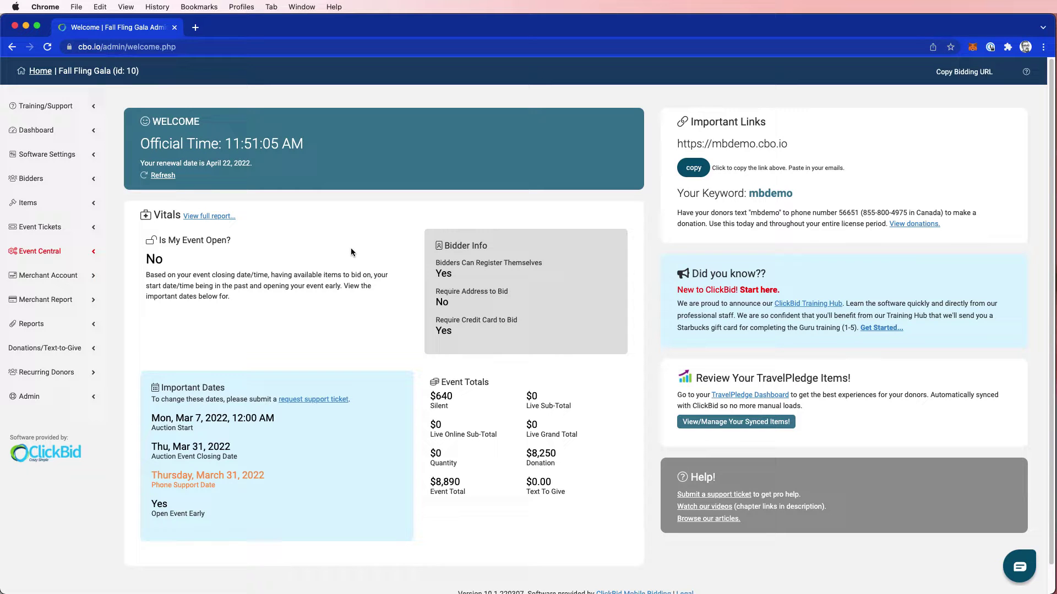
# Open Manage Bidders and review the Custom Tags: blue team, commitment, red team, vendor, vip, yellow team
pyautogui.click(54, 179)
pyautogui.click(35, 205)
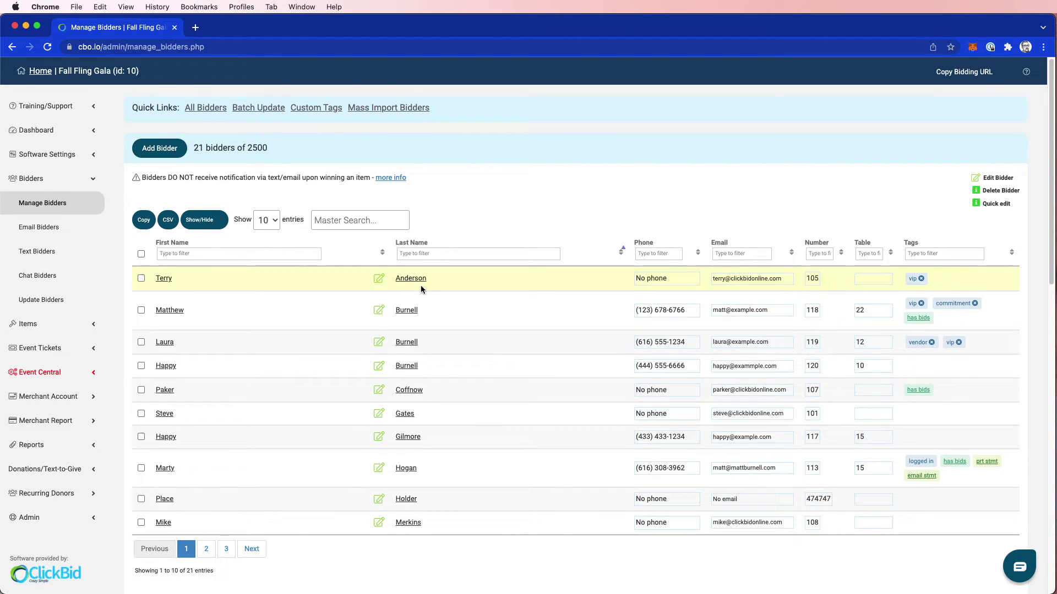
pyautogui.click(310, 112)
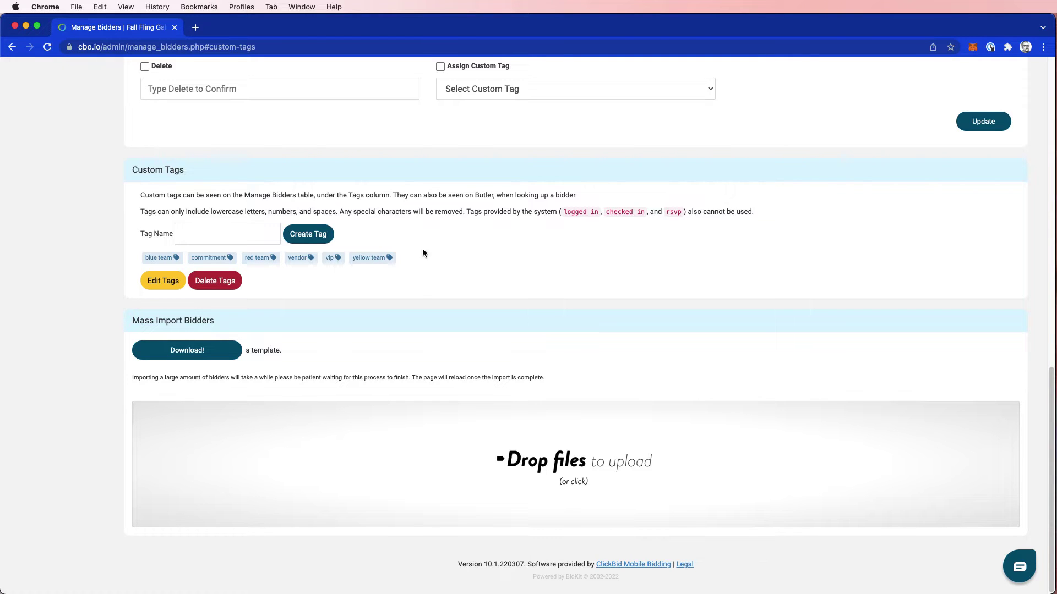
# Open the Fall Fling Gala's Modify Tickets page via Event Tickets > gala
pyautogui.scroll(20, 439, 278)
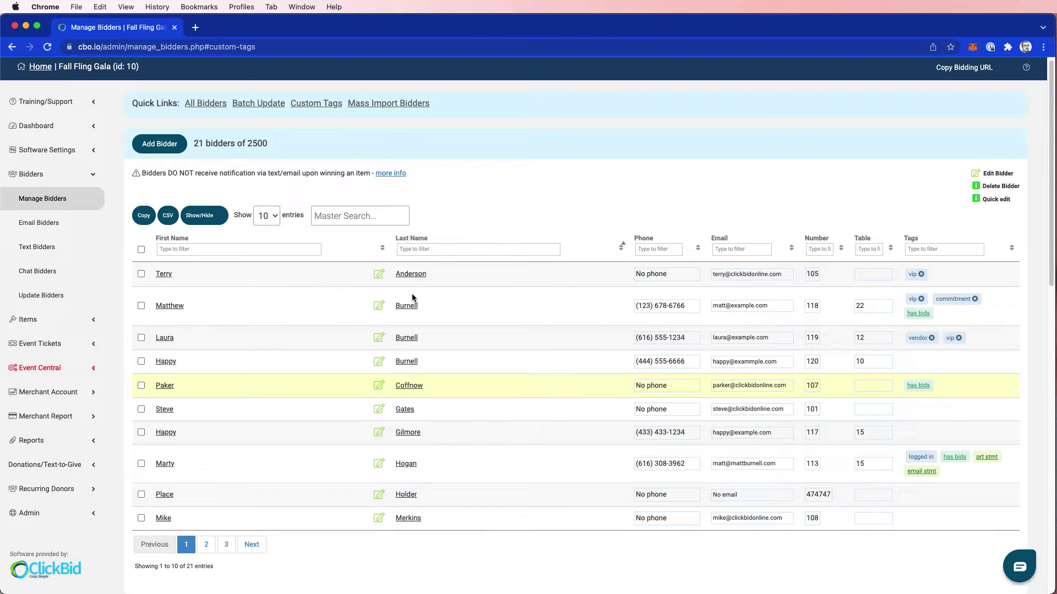
pyautogui.click(50, 182)
pyautogui.click(49, 227)
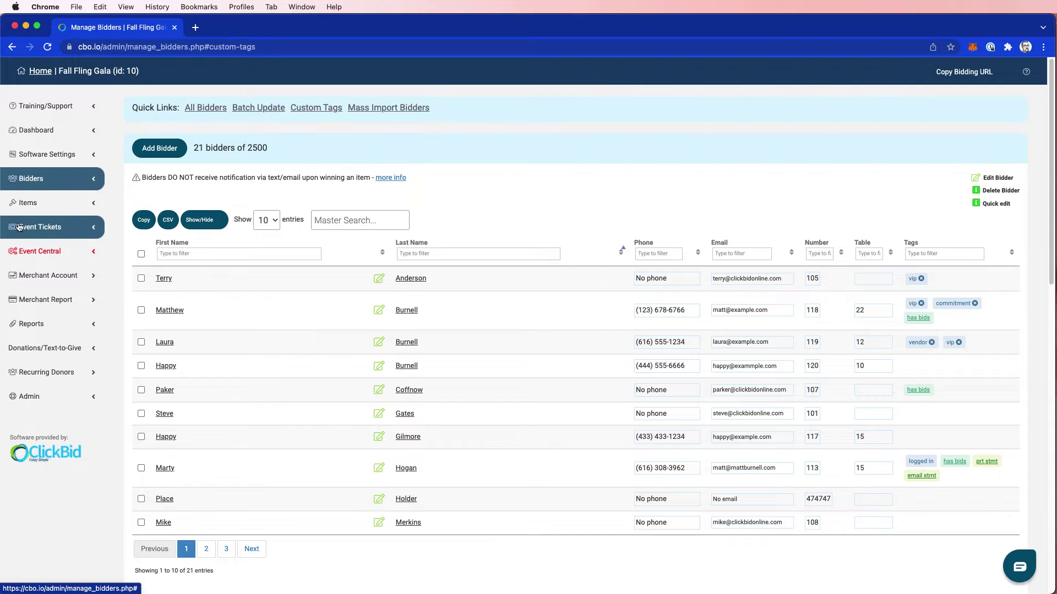
pyautogui.click(48, 276)
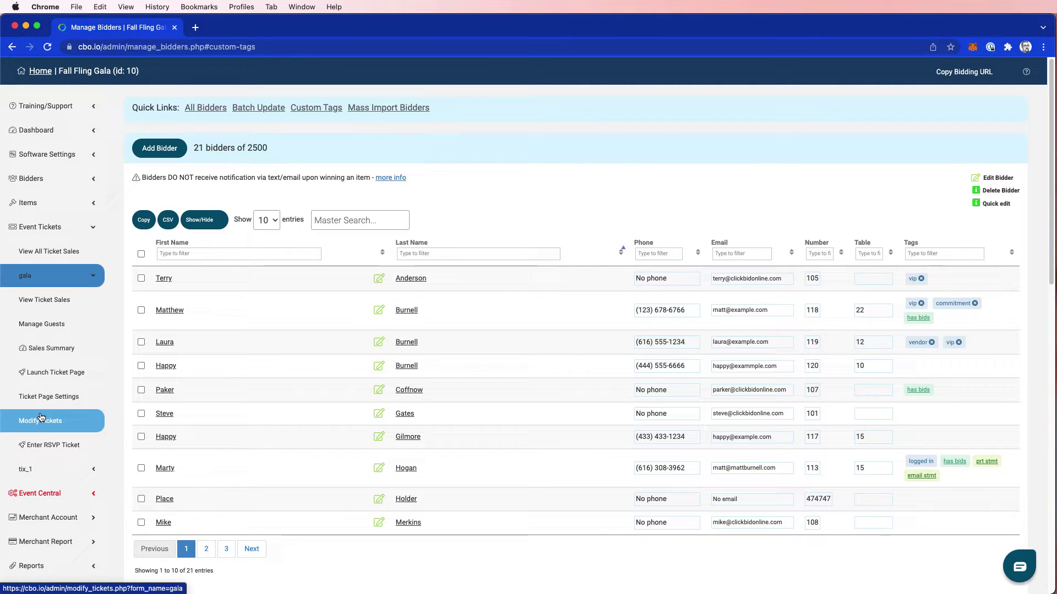
pyautogui.click(49, 421)
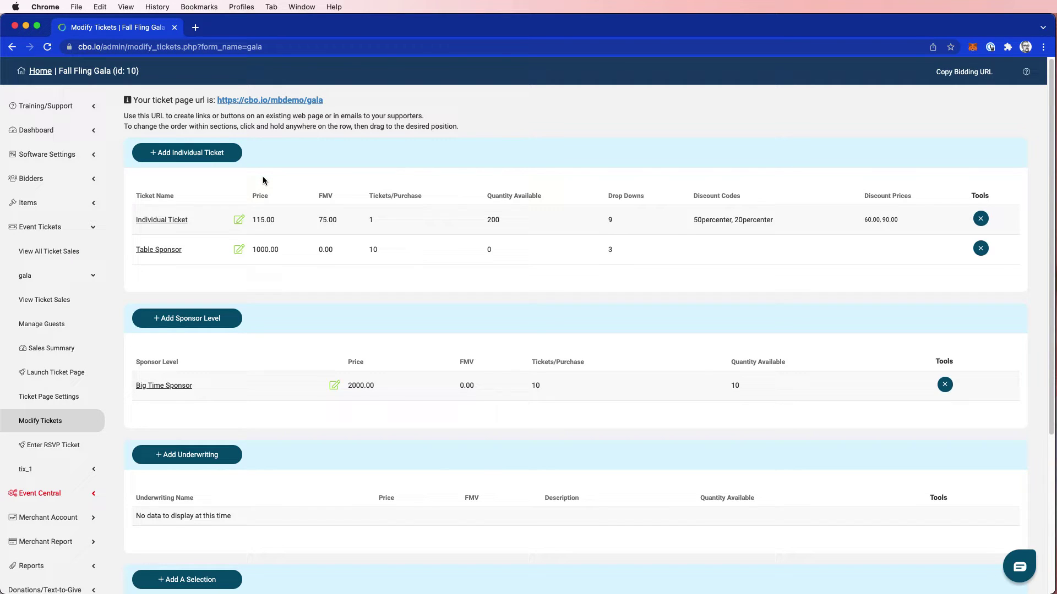
# Edit the Individual Ticket and activate its custom question with Drop Down Options responses
pyautogui.click(173, 220)
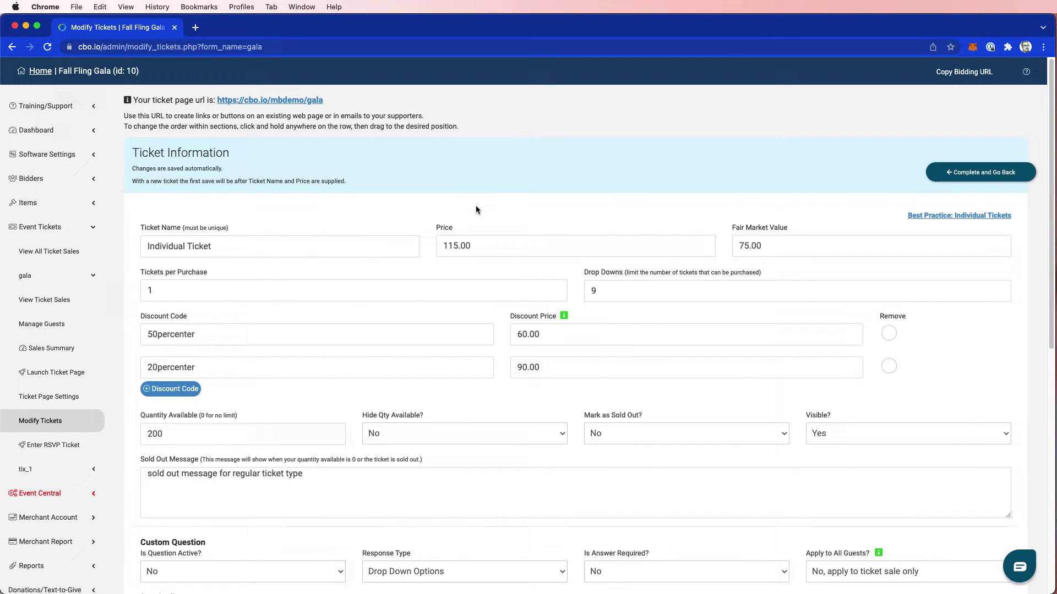
pyautogui.scroll(-1, 451, 197)
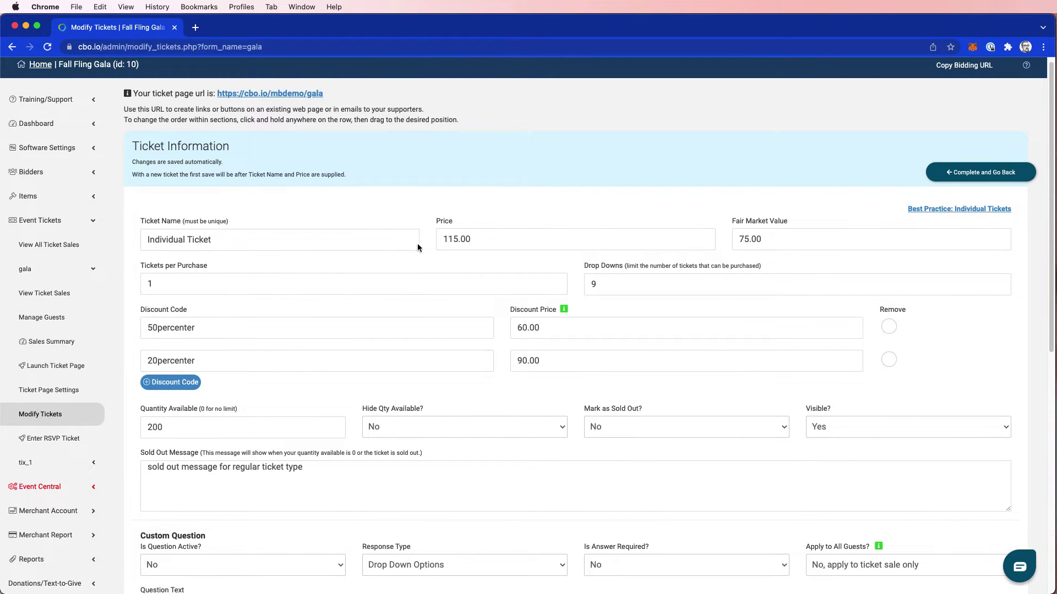
pyautogui.scroll(-3, 290, 330)
pyautogui.scroll(-2, 330, 289)
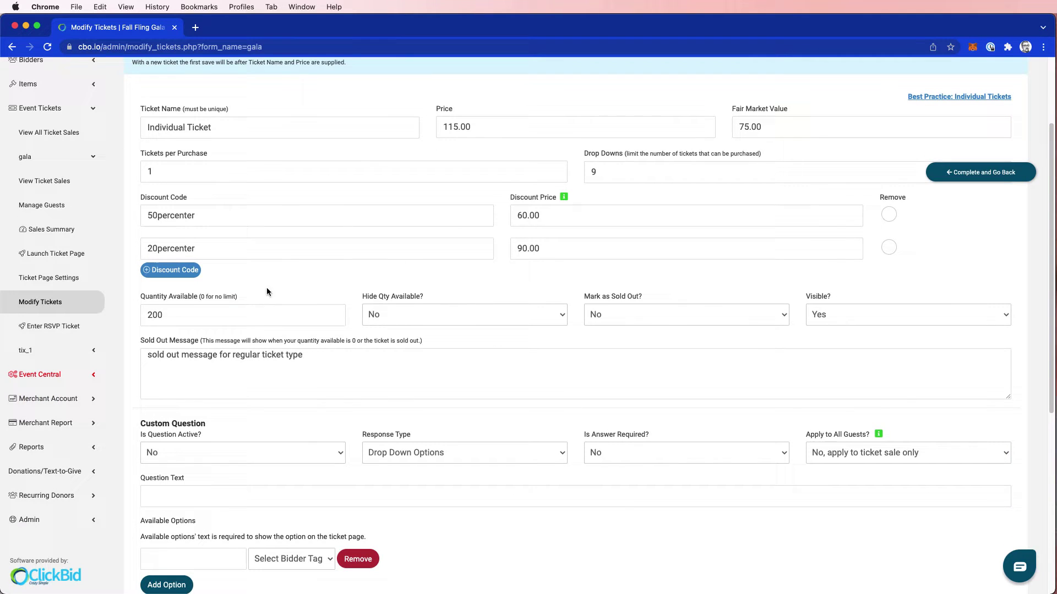
pyautogui.scroll(-3, 344, 314)
pyautogui.scroll(-3, 347, 308)
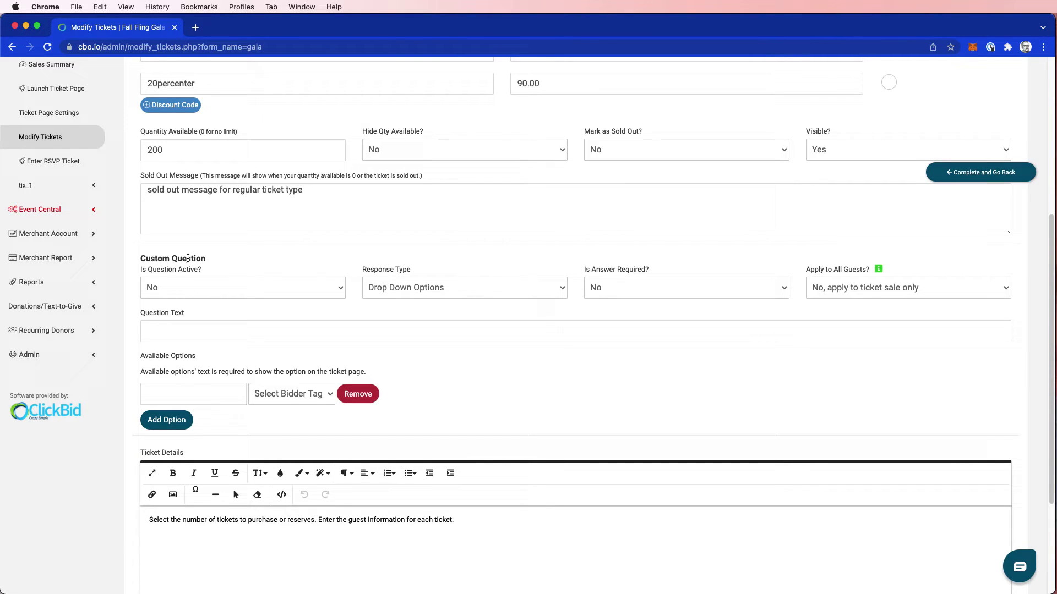
pyautogui.click(220, 287)
pyautogui.click(220, 302)
pyautogui.click(396, 287)
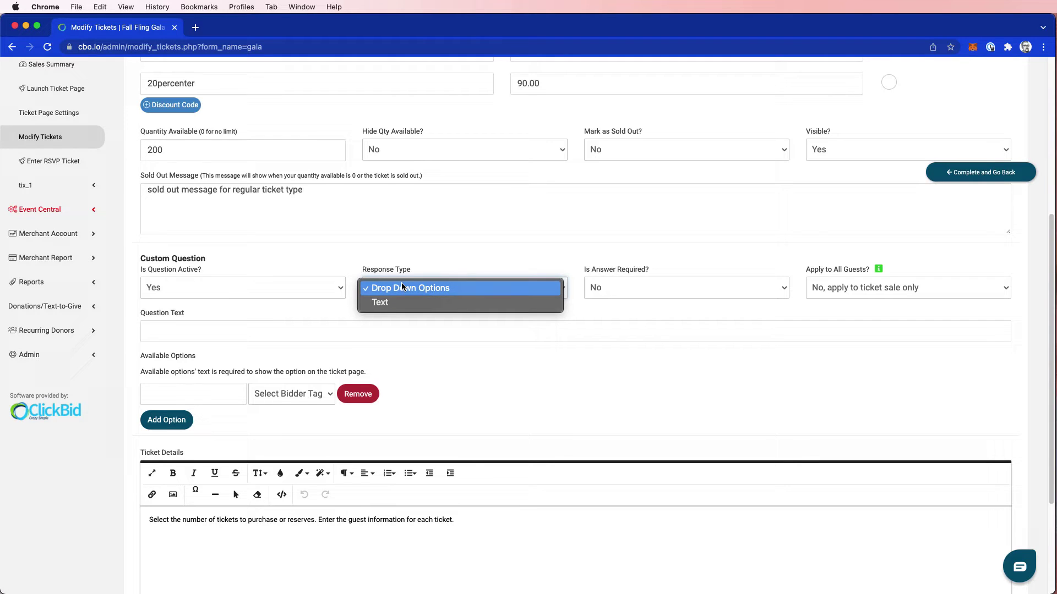
pyautogui.click(401, 285)
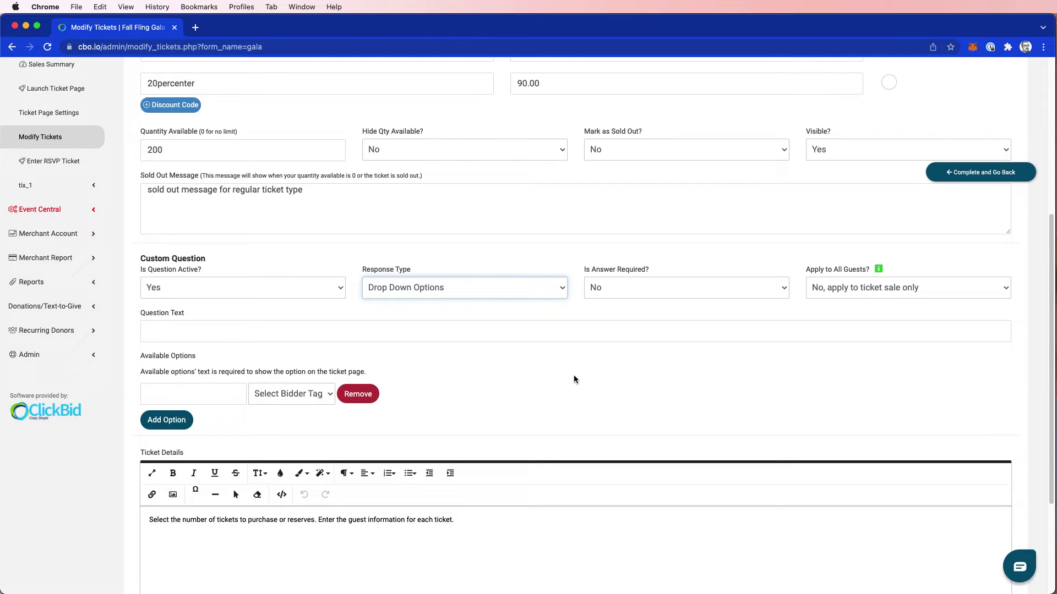
# Apply the question to all guests, worded 'Which team would you like to be a part of?'
pyautogui.click(836, 289)
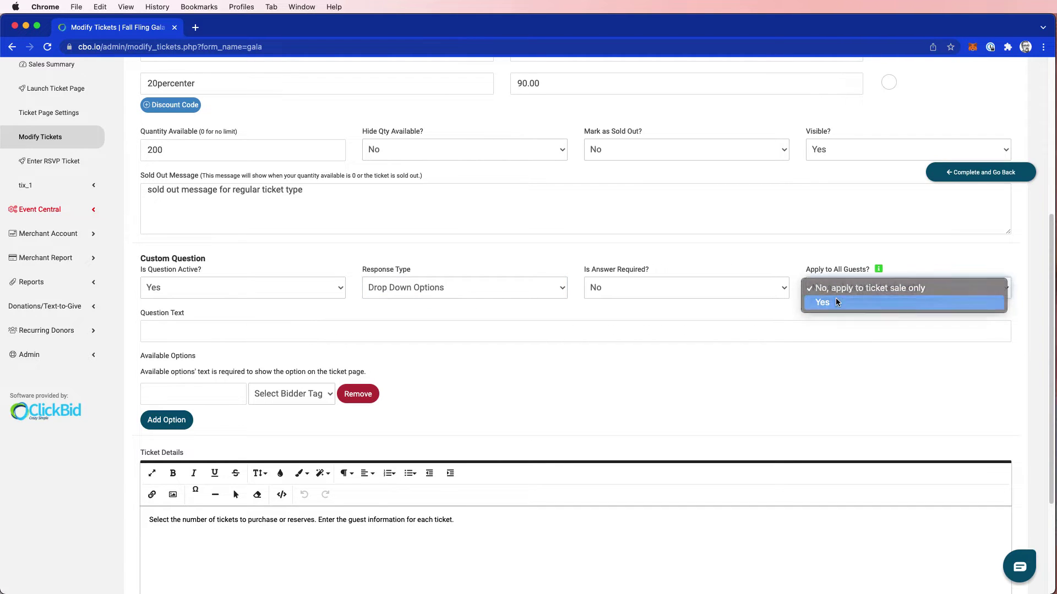
pyautogui.click(835, 301)
pyautogui.click(184, 329)
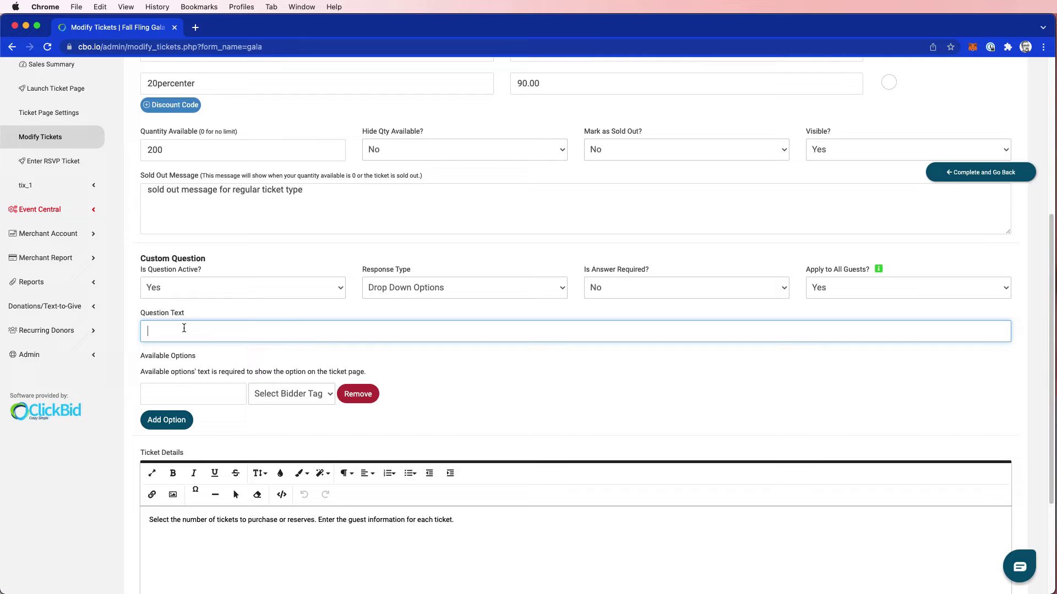
pyautogui.write('Which team would you like to be a part of?')
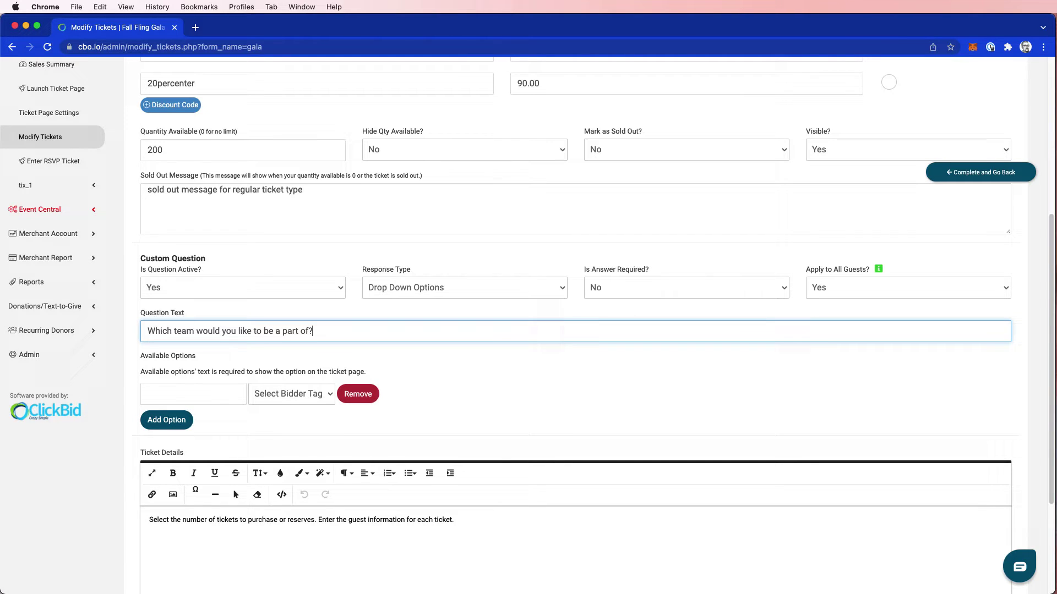
pyautogui.click(414, 362)
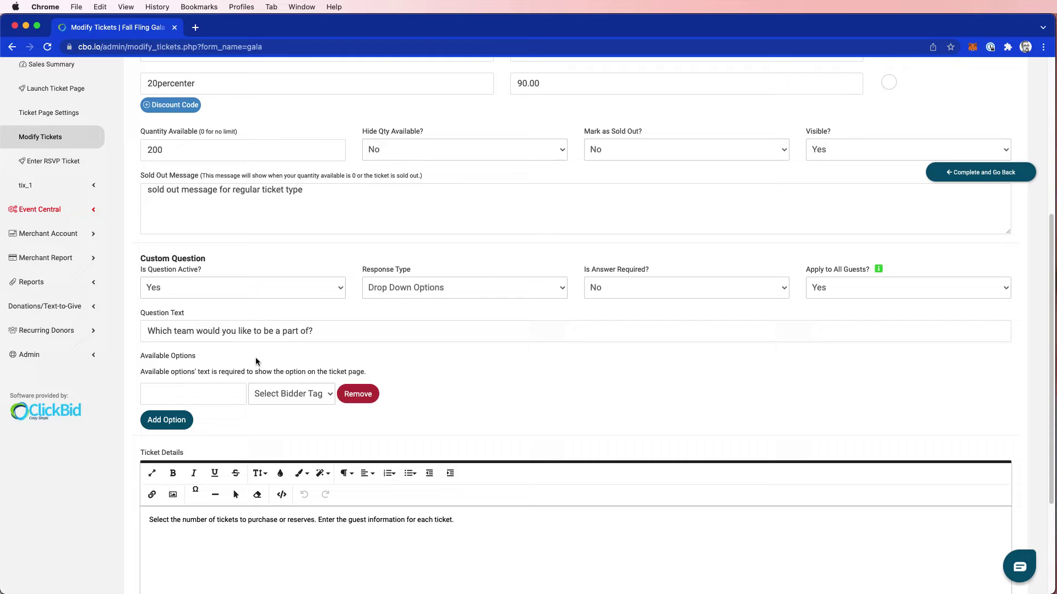
# Add the Blue Team answer option and link the team options to the blue team and red team tags
pyautogui.click(200, 397)
pyautogui.write('Blue Team')
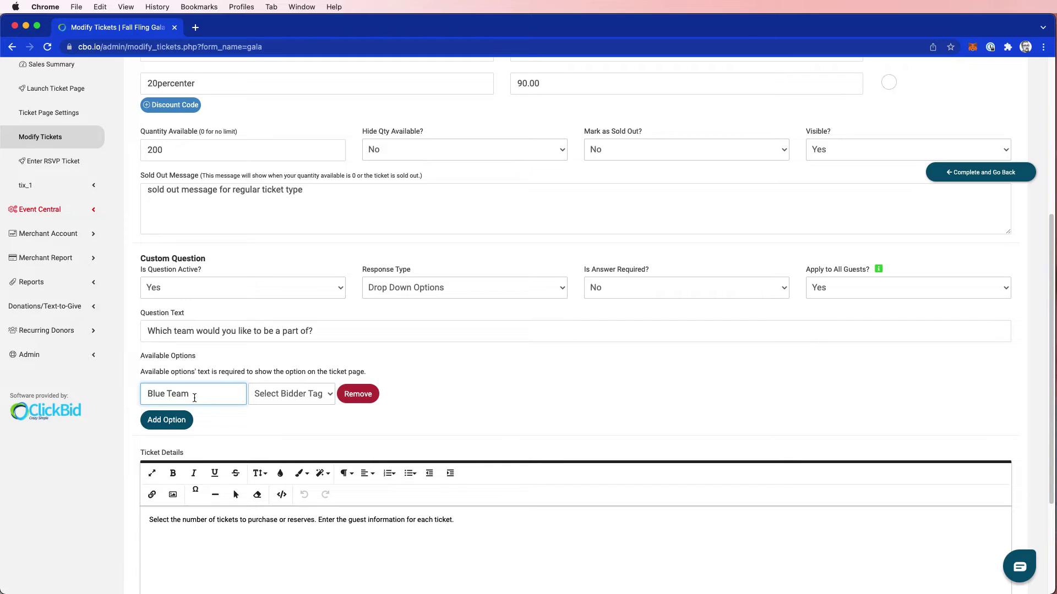
pyautogui.click(299, 408)
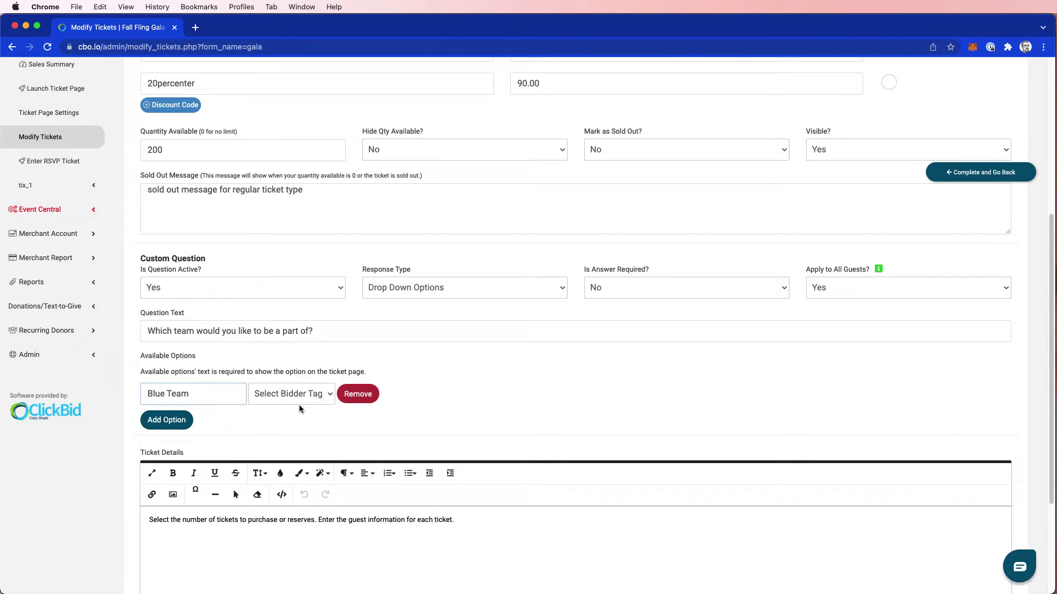
pyautogui.click(289, 398)
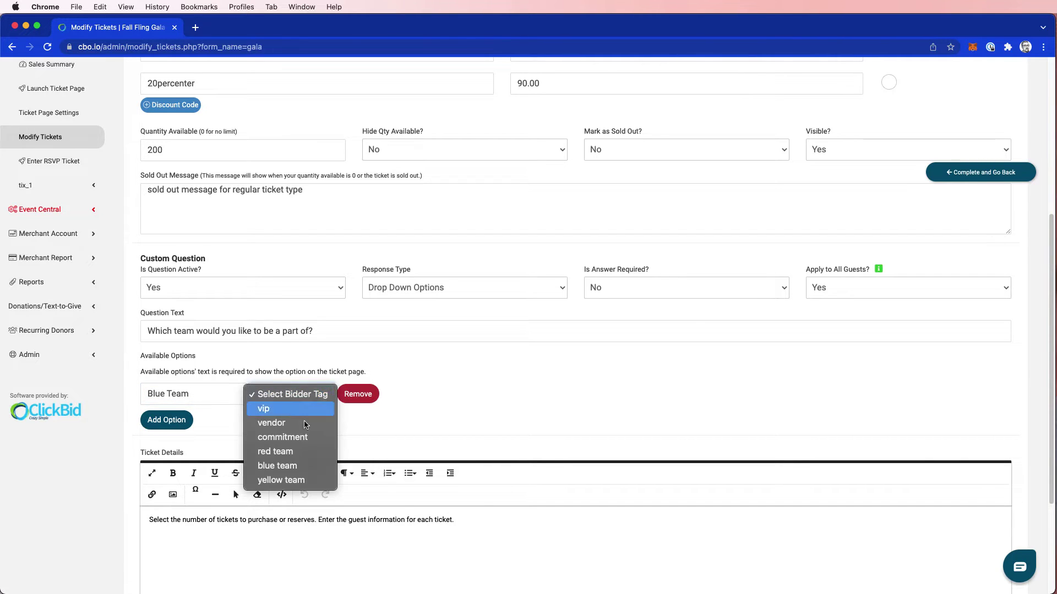
pyautogui.click(301, 466)
pyautogui.click(277, 502)
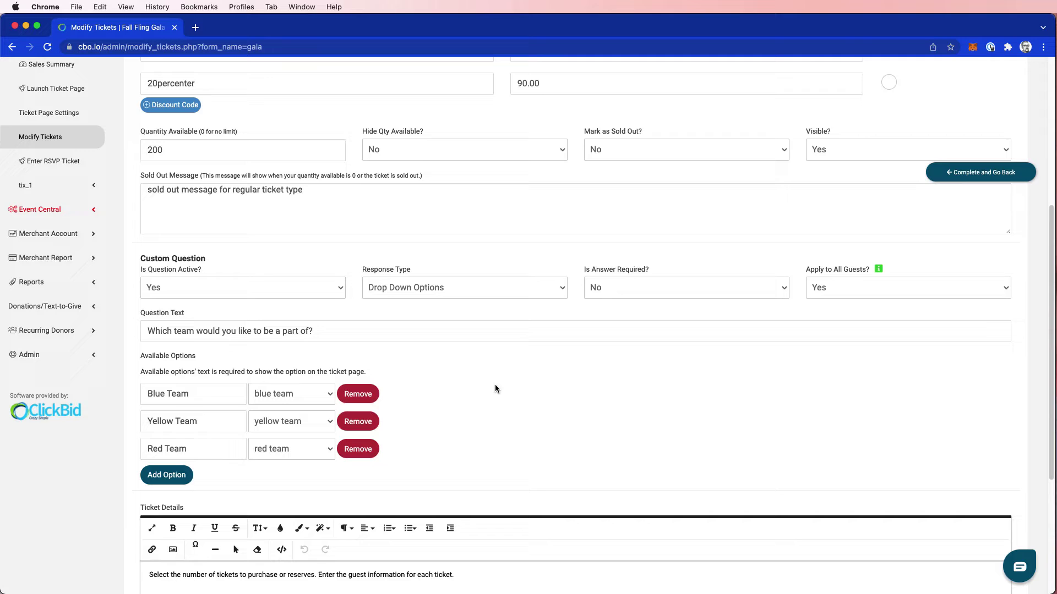
pyautogui.scroll(5, 537, 394)
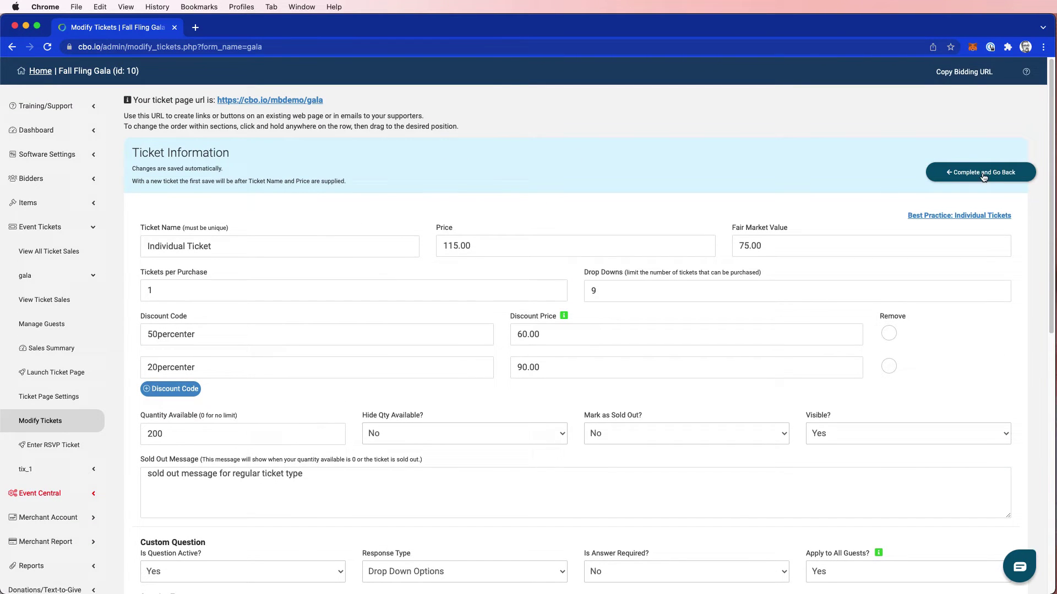
# Save the ticket, then order 4 Individual Tickets on the public gala ticket page
pyautogui.click(982, 172)
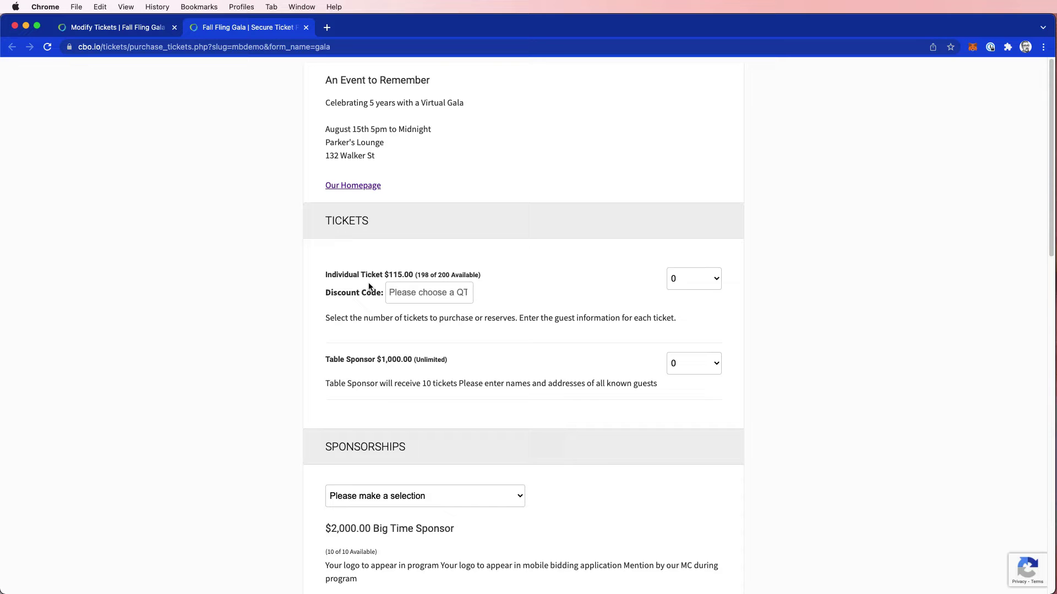
pyautogui.click(711, 283)
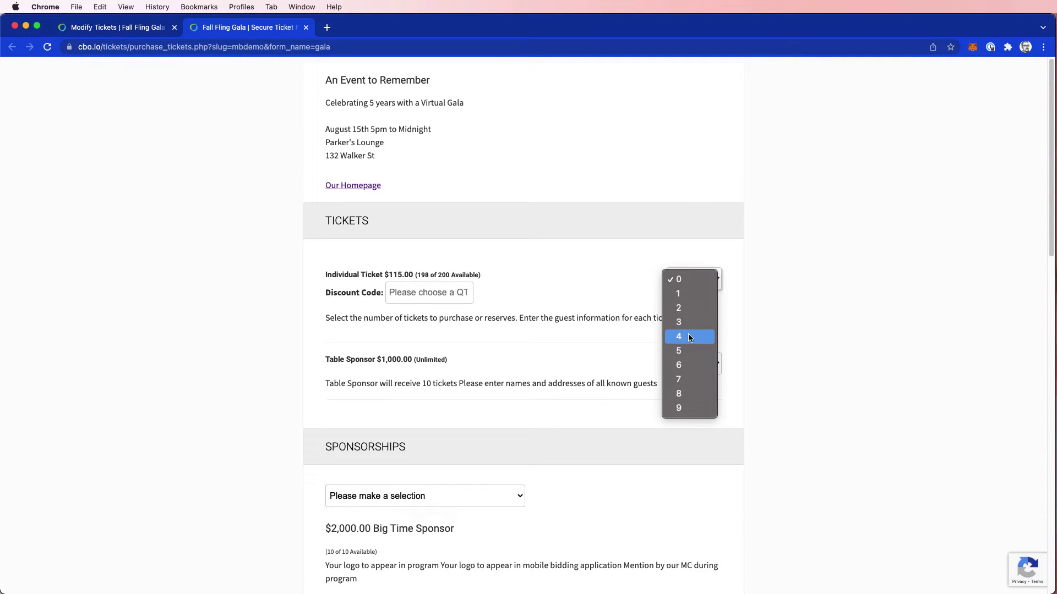
pyautogui.click(689, 337)
# Enter the first guest's first and last name and answer the team question with Blue Team
pyautogui.scroll(-1, 601, 275)
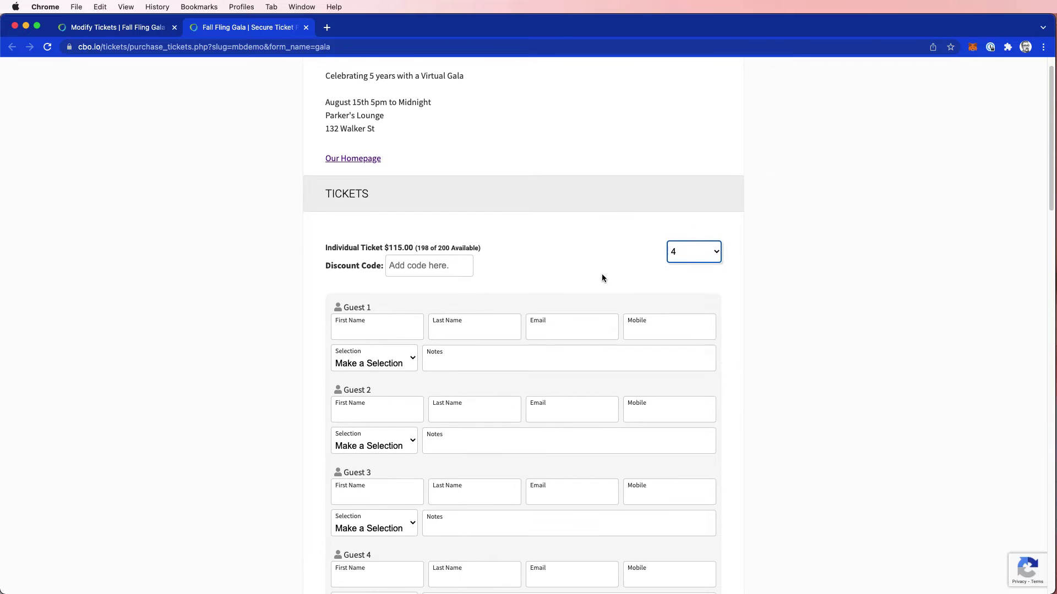
pyautogui.click(395, 320)
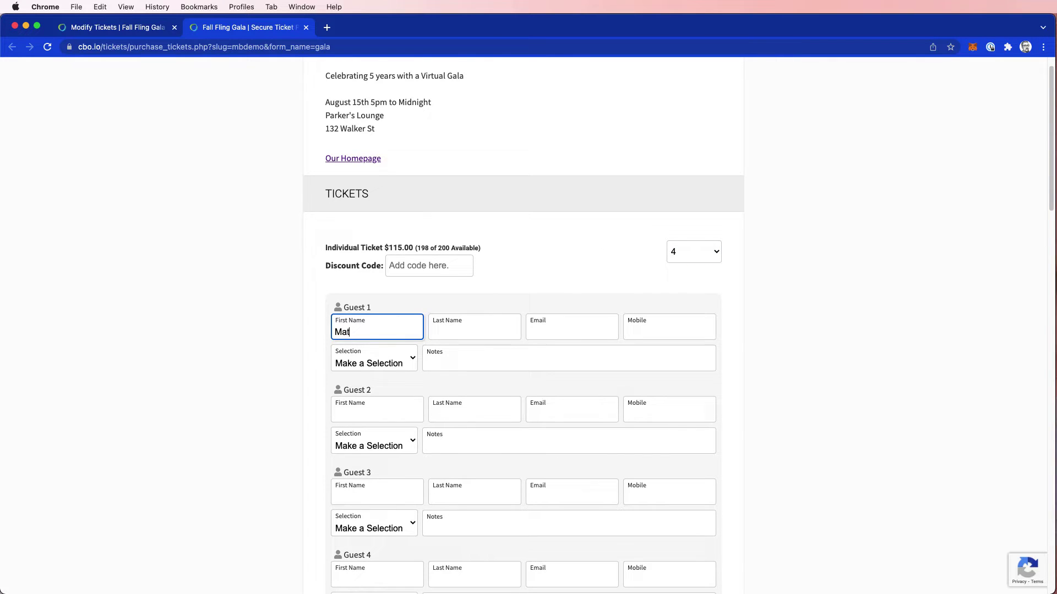
pyautogui.write('t')
pyautogui.press('Tab')
pyautogui.write('Burnell')
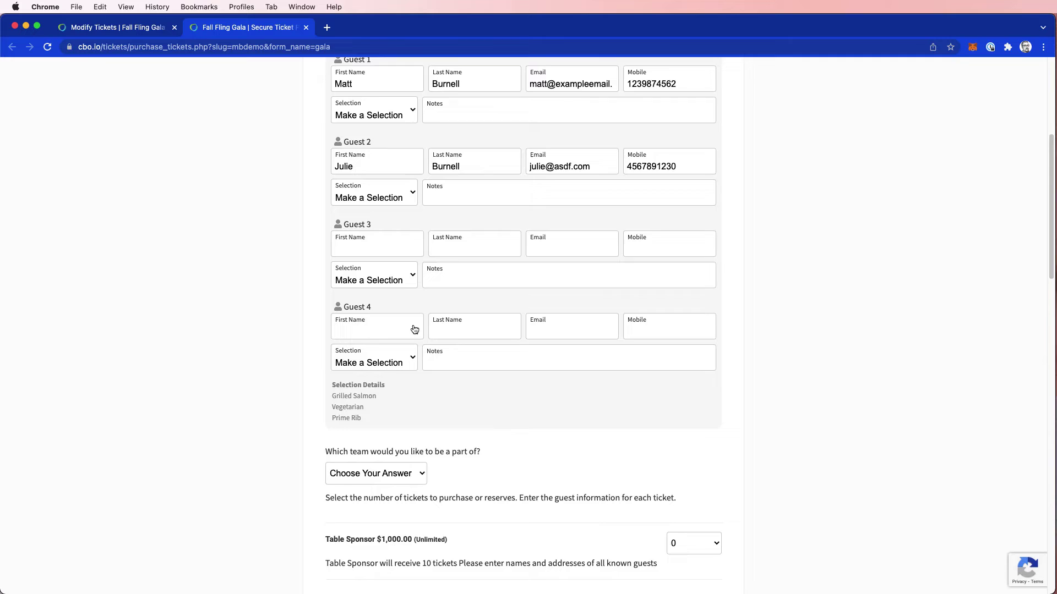
pyautogui.scroll(-2, 418, 330)
pyautogui.scroll(-1, 430, 363)
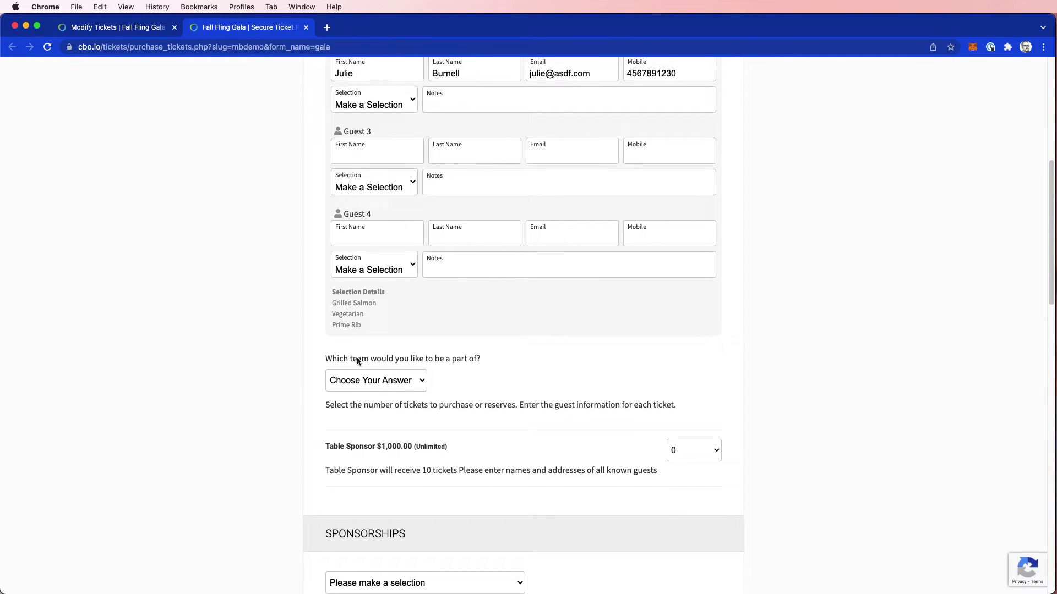
pyautogui.click(382, 385)
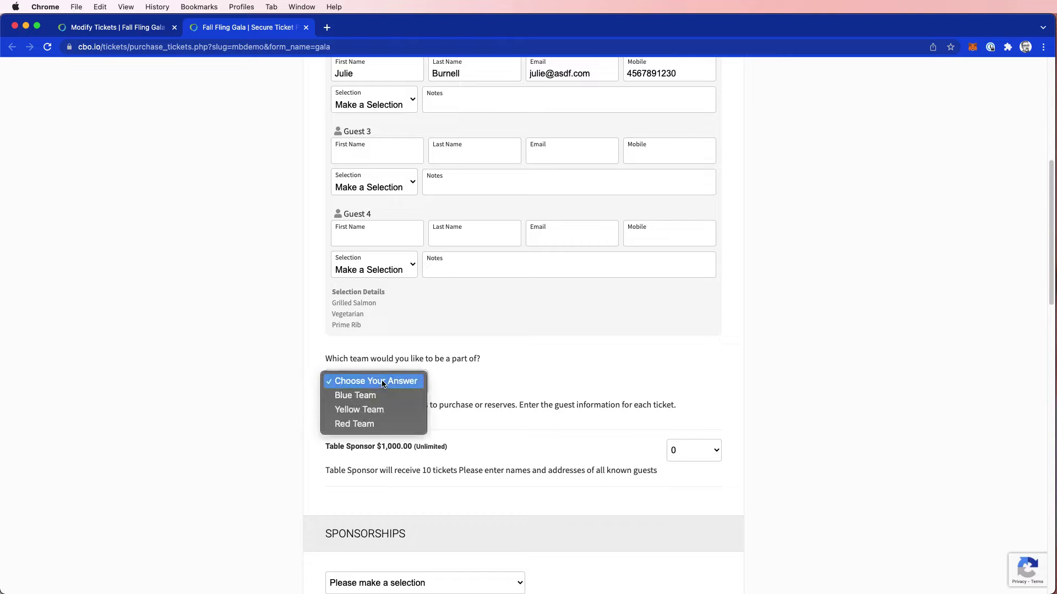
pyautogui.click(379, 395)
# Make the first guest the purchaser and autofill their saved address
pyautogui.scroll(-2, 509, 419)
pyautogui.scroll(-15, 508, 417)
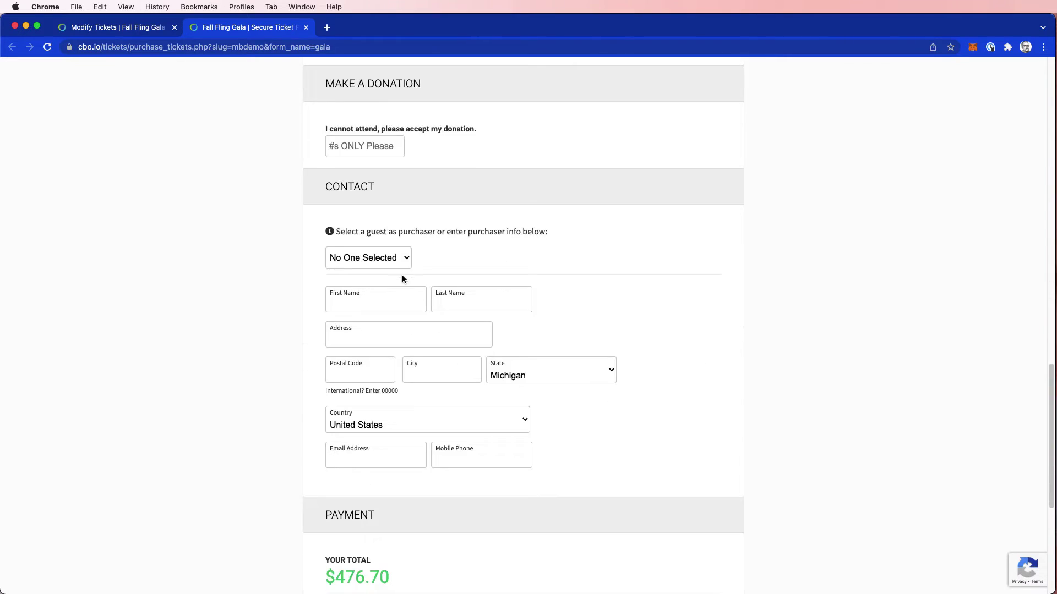
pyautogui.click(399, 258)
pyautogui.click(396, 272)
pyautogui.click(366, 341)
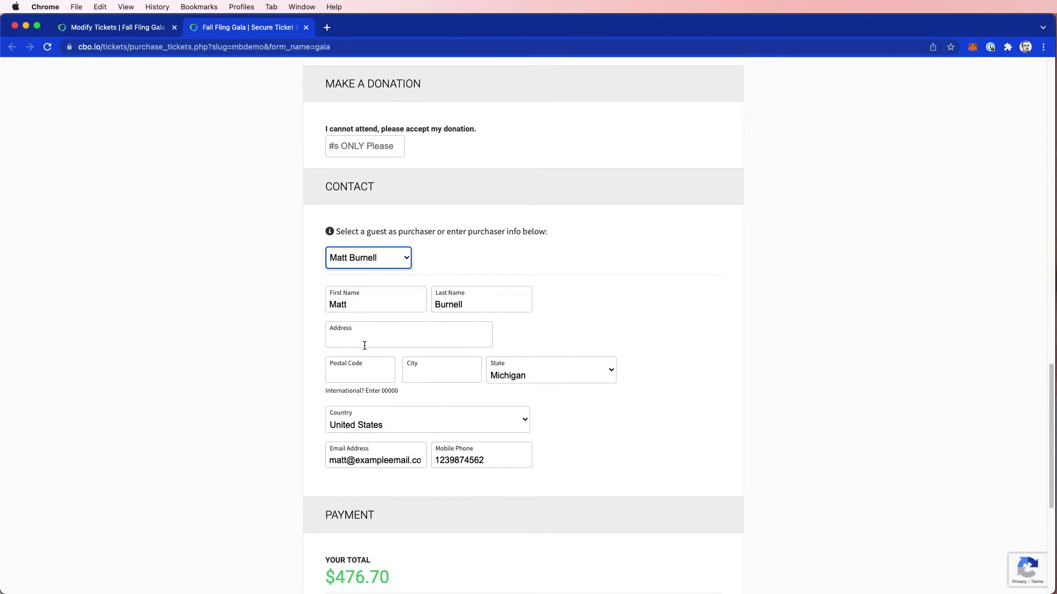
pyautogui.click(396, 380)
# Pay by check, then submit and confirm the $460.00 ticket purchase
pyautogui.scroll(-6, 396, 399)
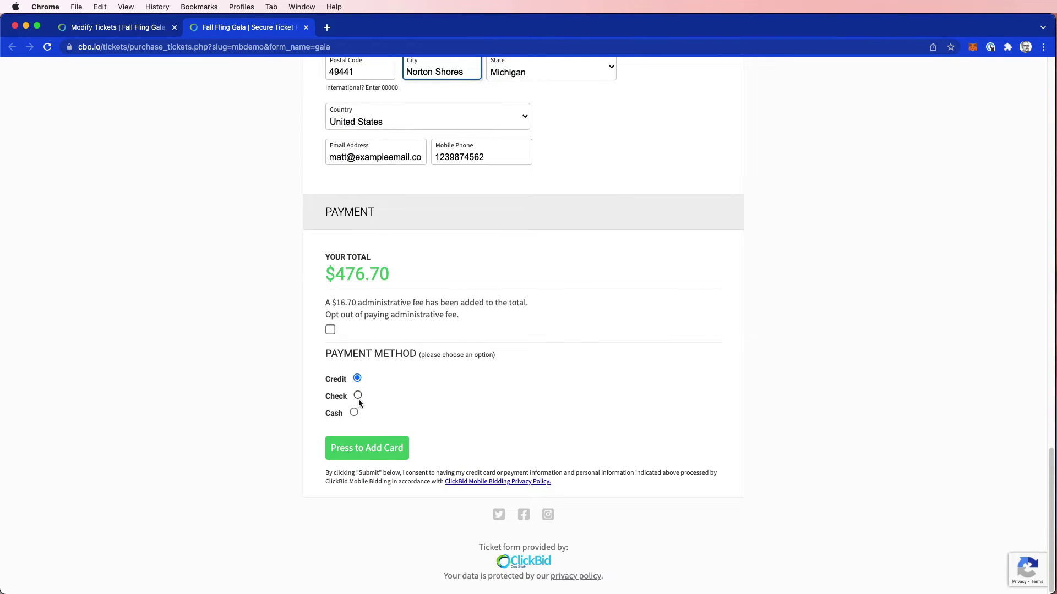
pyautogui.click(358, 395)
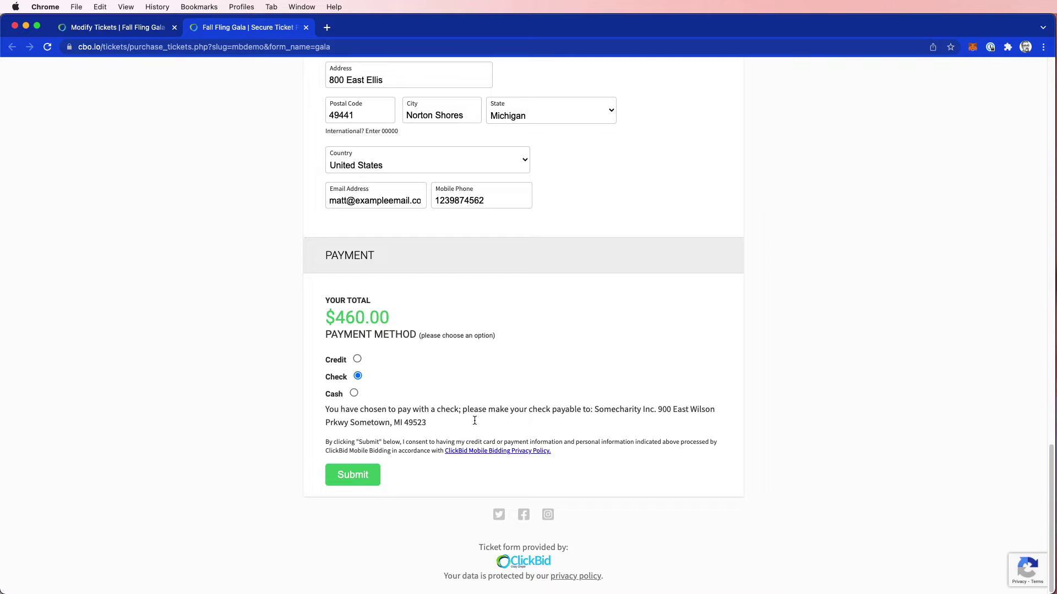
pyautogui.click(354, 475)
pyautogui.click(531, 372)
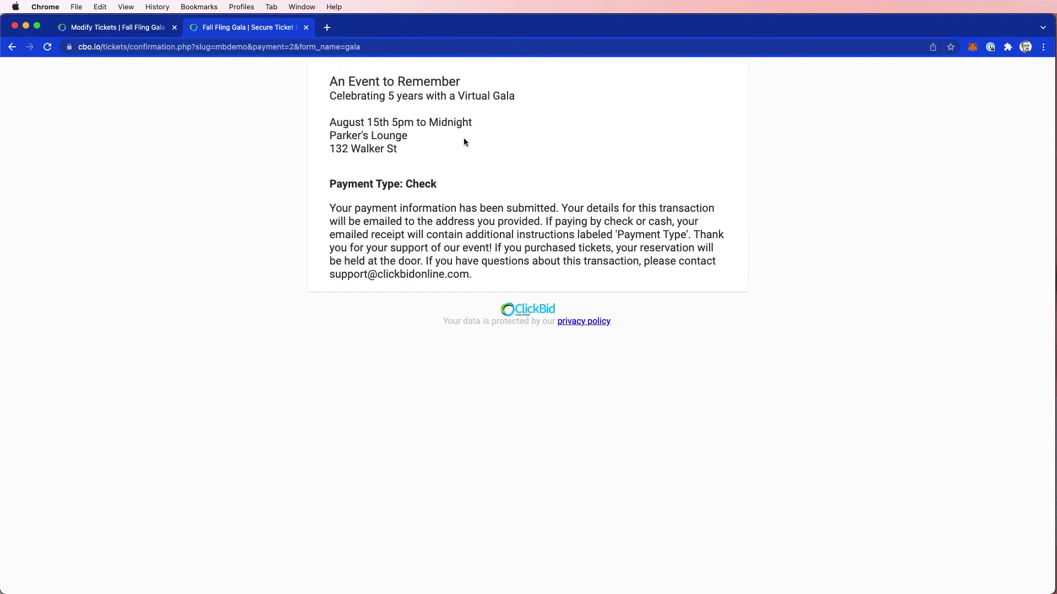
# Open View Ticket Sales and inspect the $460.00 check sale's details and four-guest list
pyautogui.click(111, 31)
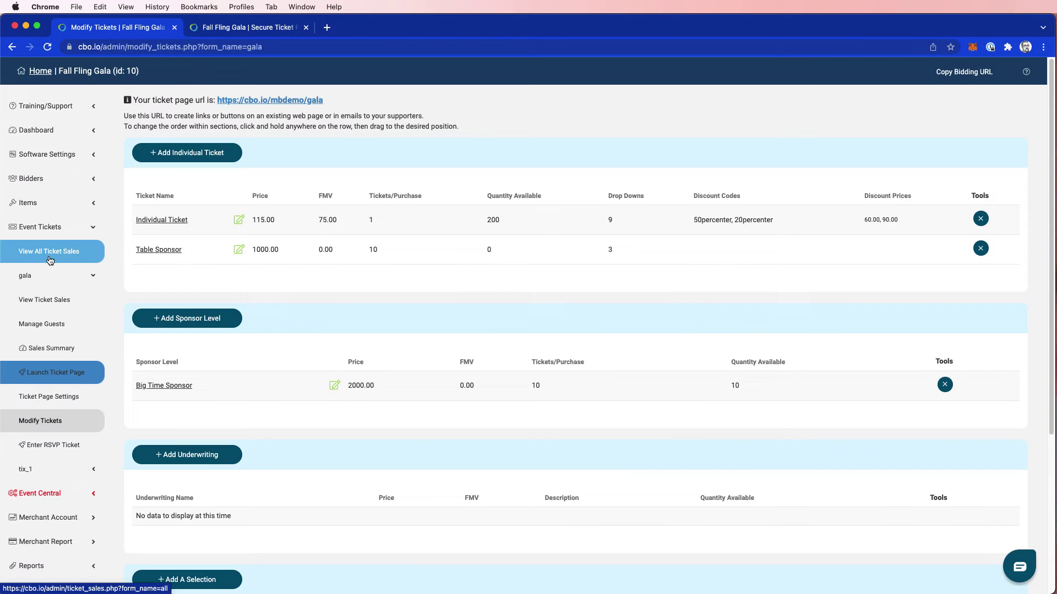
pyautogui.click(48, 301)
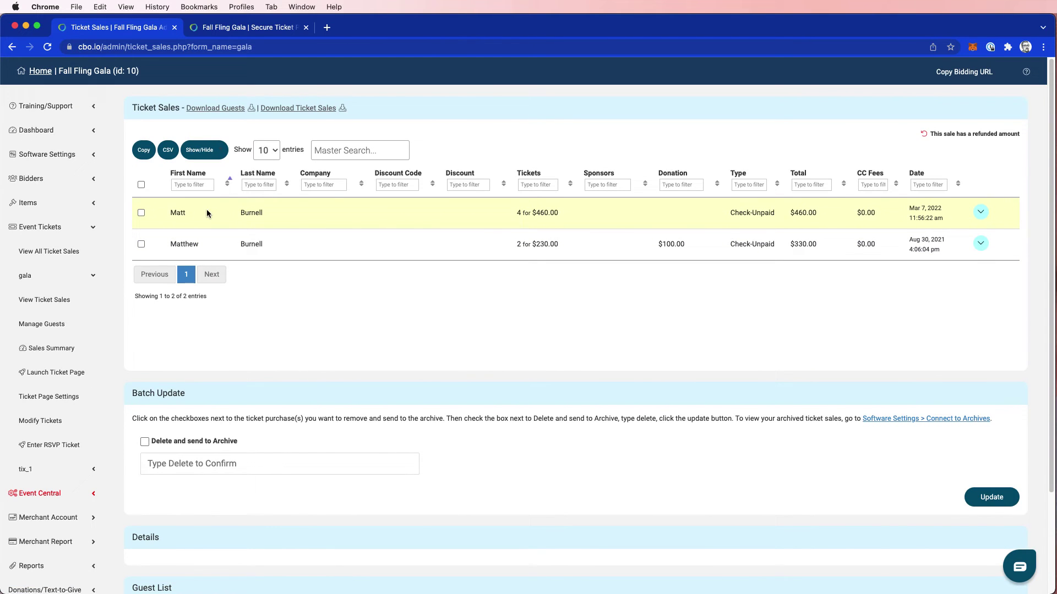
pyautogui.click(981, 214)
pyautogui.click(973, 230)
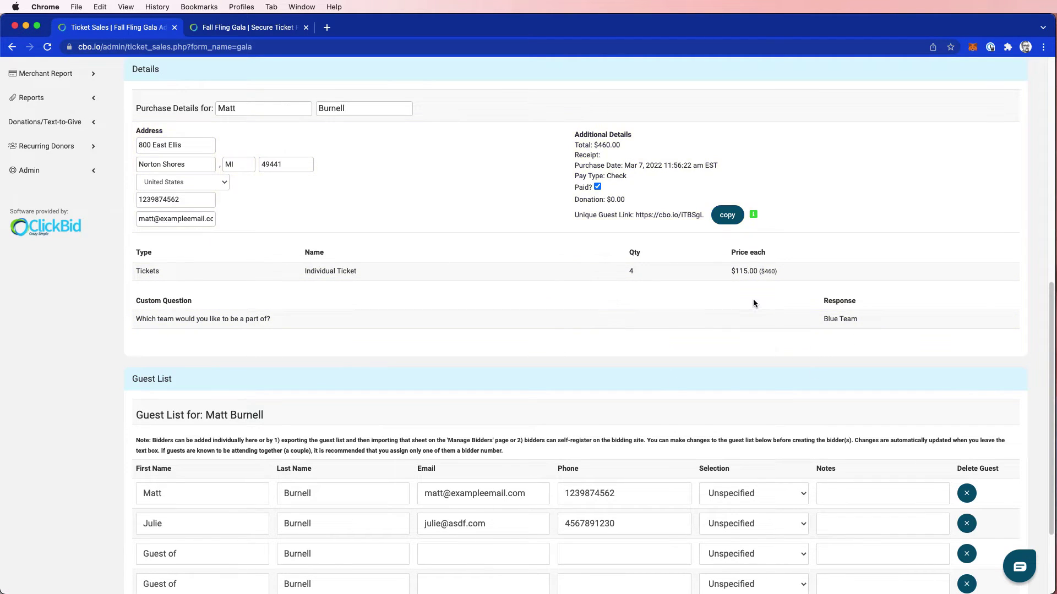
pyautogui.scroll(-3, 398, 260)
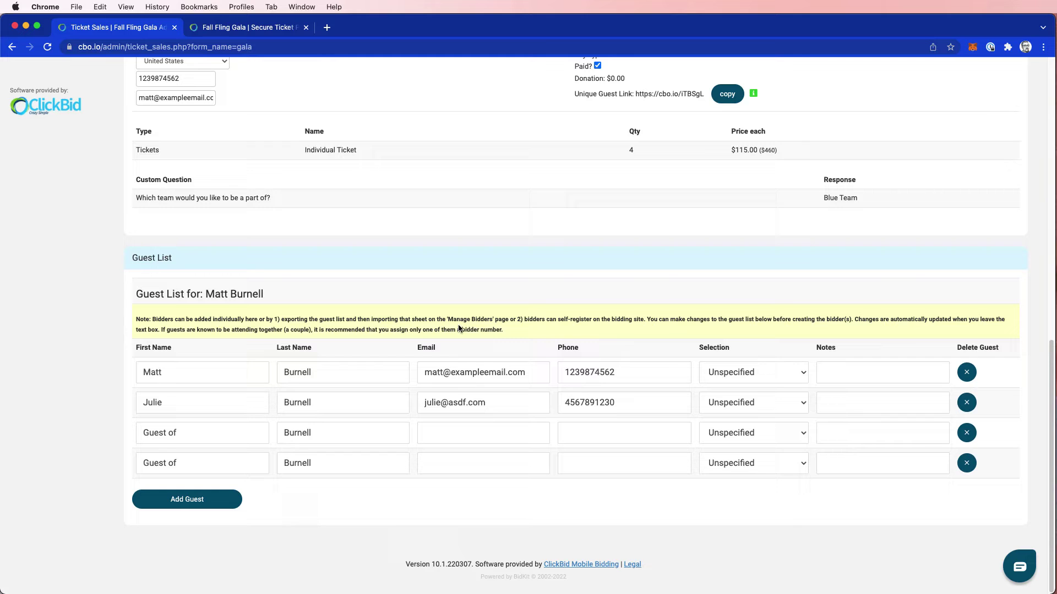
pyautogui.scroll(15, 451, 364)
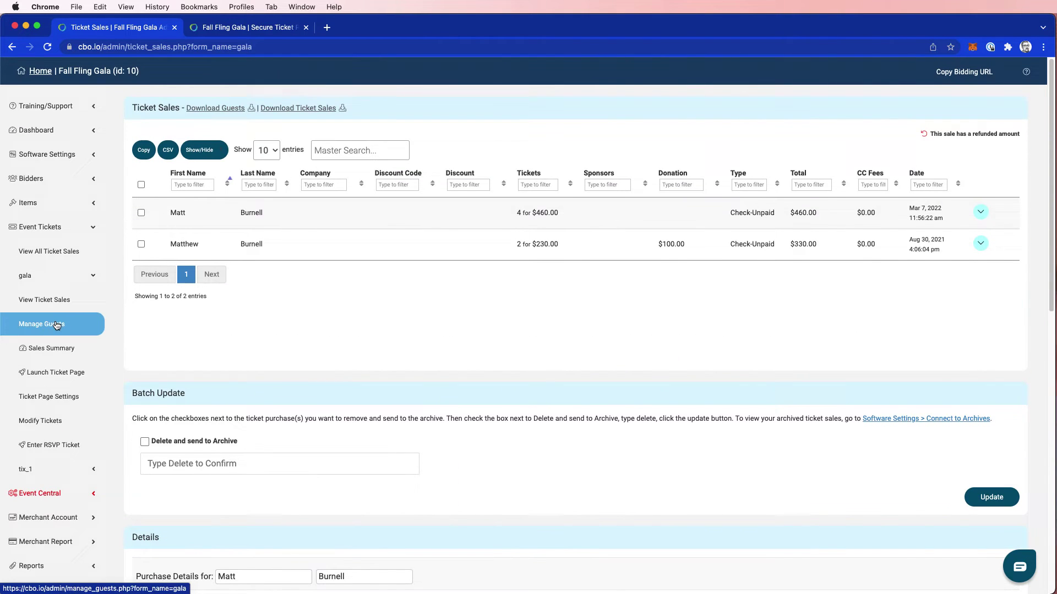
# In Manage Guests, replace both placeholder 'Guest of' rows with the guests' full names
pyautogui.click(56, 325)
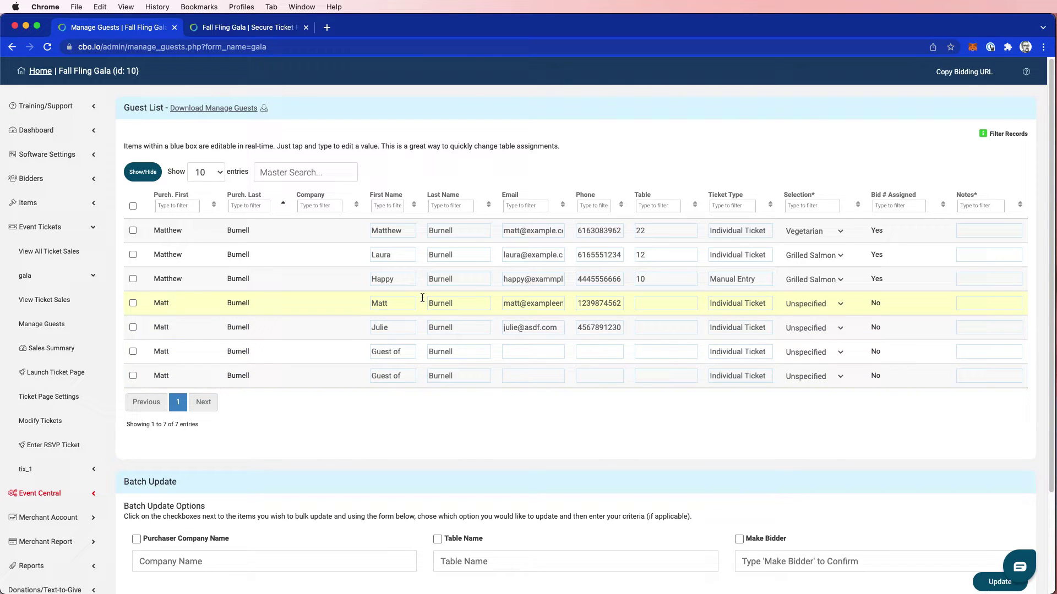
pyautogui.moveTo(403, 351); pyautogui.dragTo(354, 353)
pyautogui.press('Tab')
pyautogui.press('Tab')
pyautogui.doubleClick(396, 375)
pyautogui.press('Tab')
# Select the check purchase's guests and batch-update them with 'Make Bidder', confirming with Ok
pyautogui.click(131, 327)
pyautogui.click(132, 352)
pyautogui.click(132, 376)
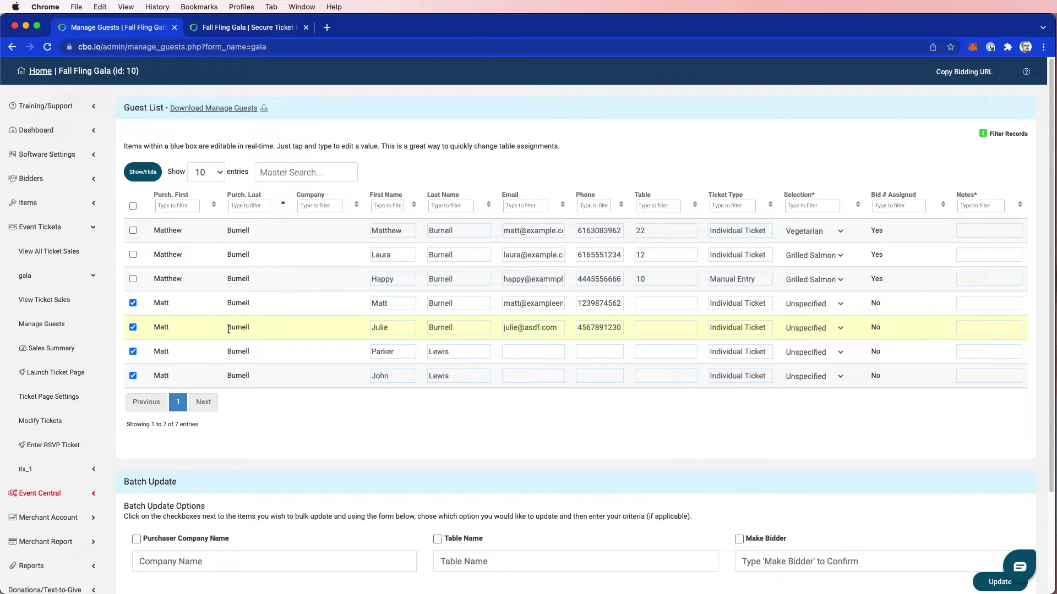
pyautogui.scroll(-1, 374, 424)
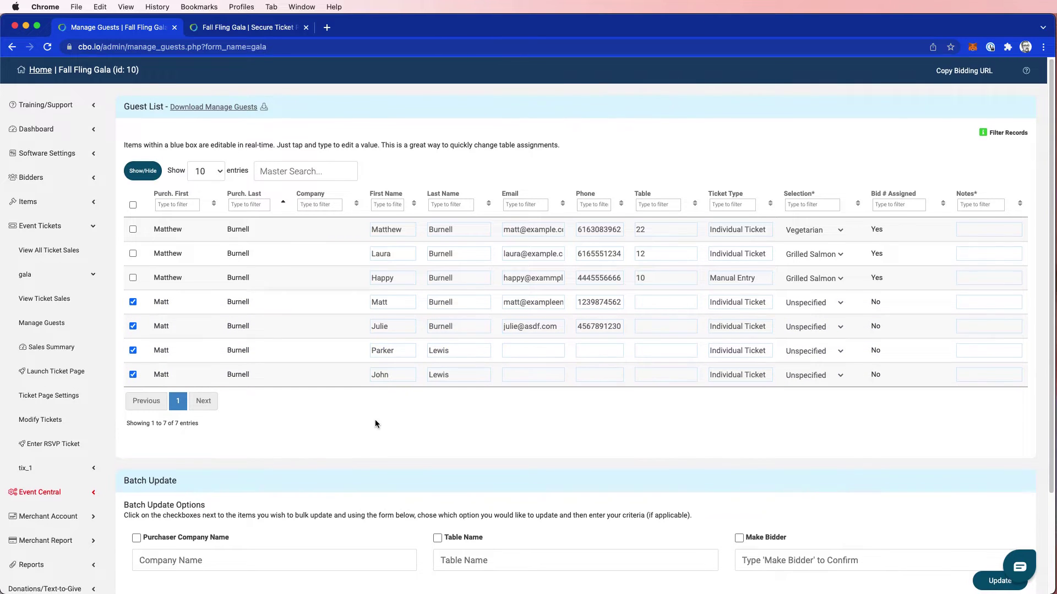
pyautogui.scroll(-3, 375, 424)
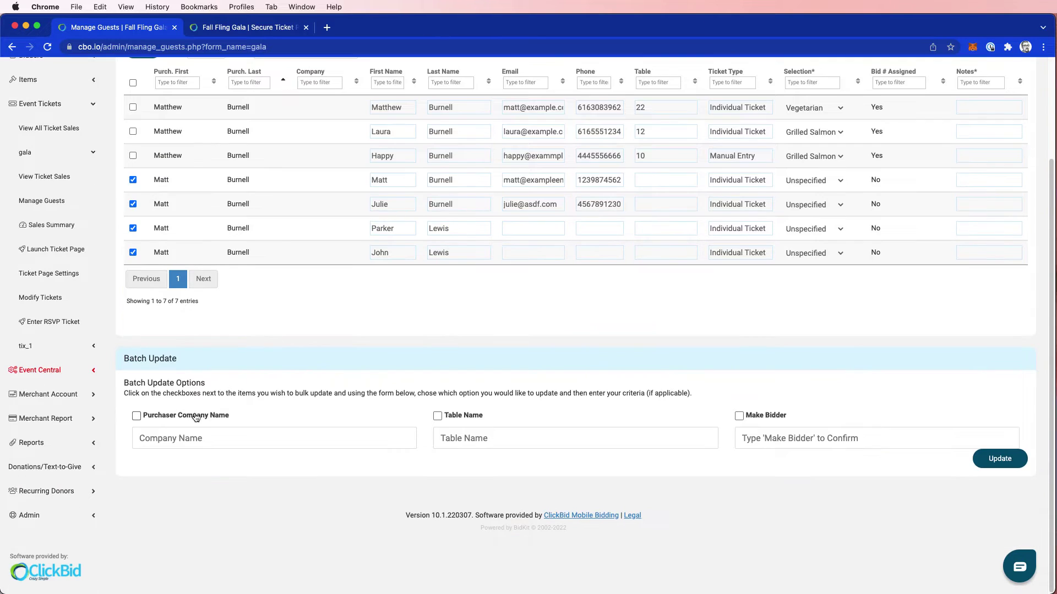
pyautogui.click(738, 417)
pyautogui.click(752, 438)
pyautogui.write('Make Bidder')
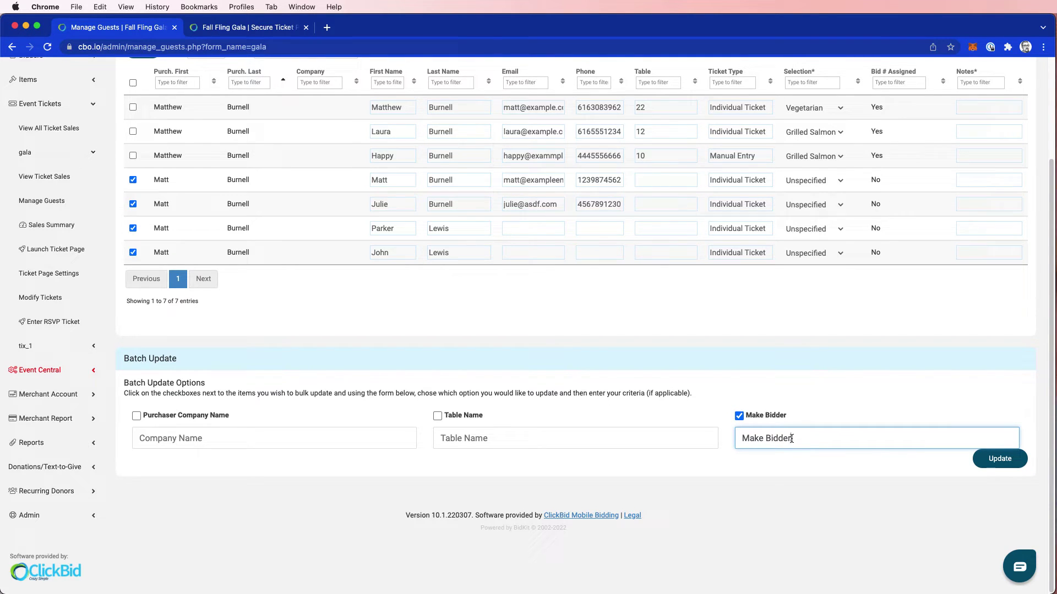
pyautogui.click(996, 463)
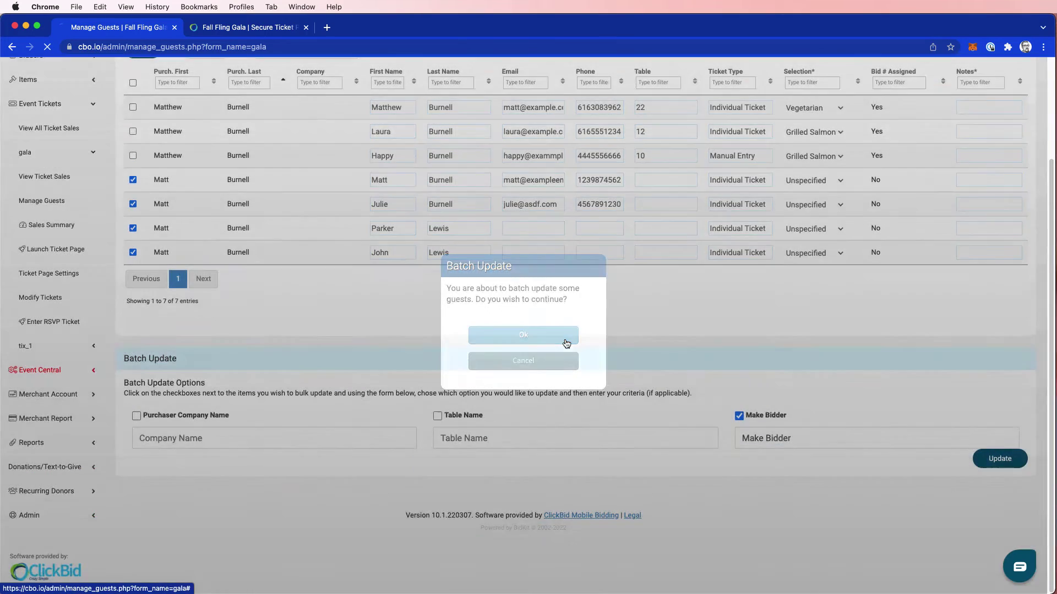
pyautogui.click(553, 335)
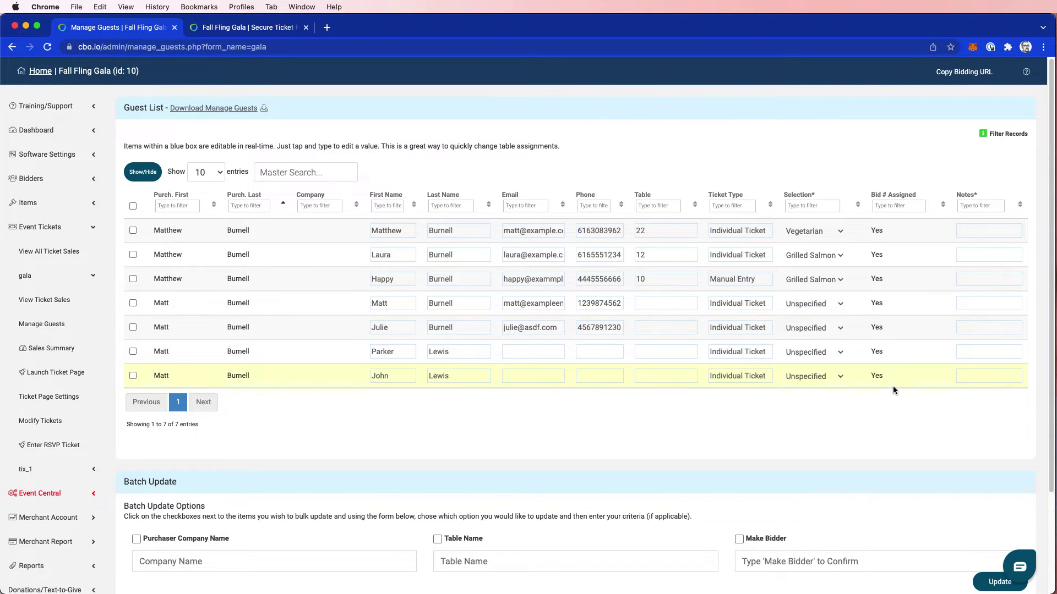
# Open Manage Bidders, go to page 2, and filter the Tags column by 'blue'
pyautogui.click(33, 178)
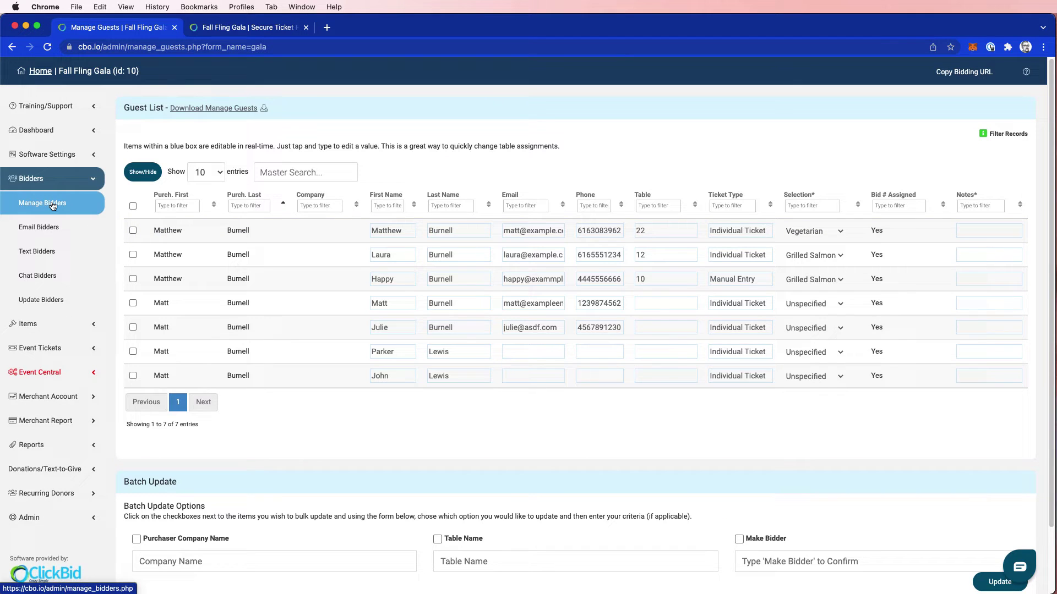
pyautogui.click(52, 204)
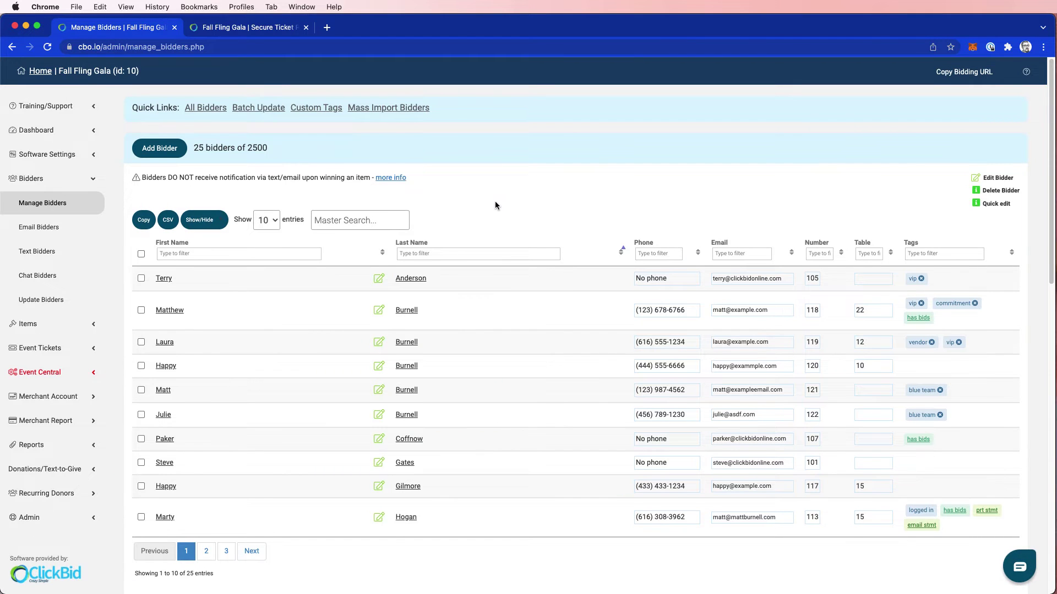
pyautogui.scroll(-2, 494, 201)
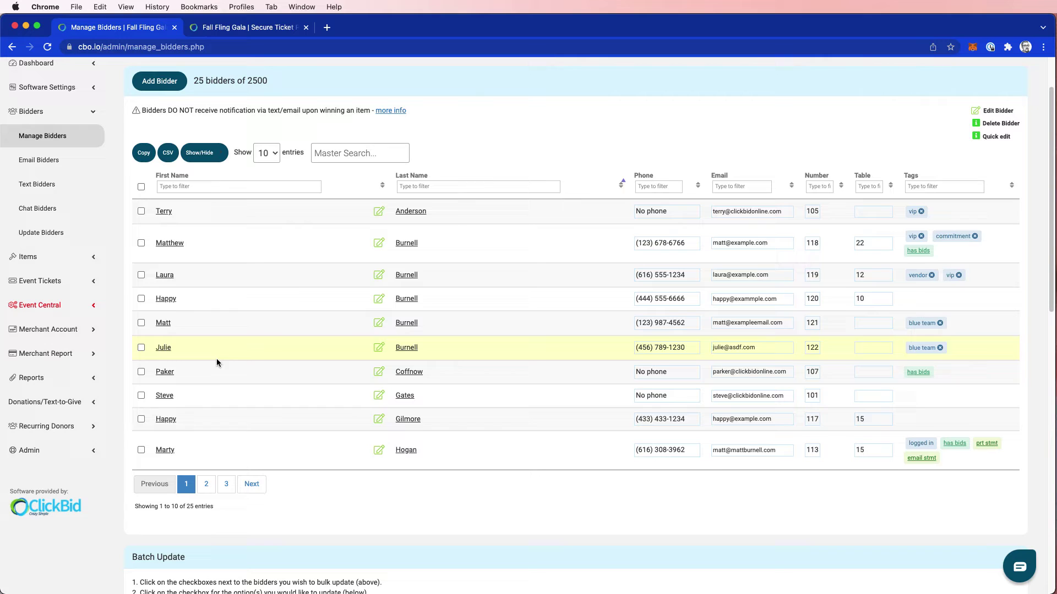
pyautogui.click(206, 484)
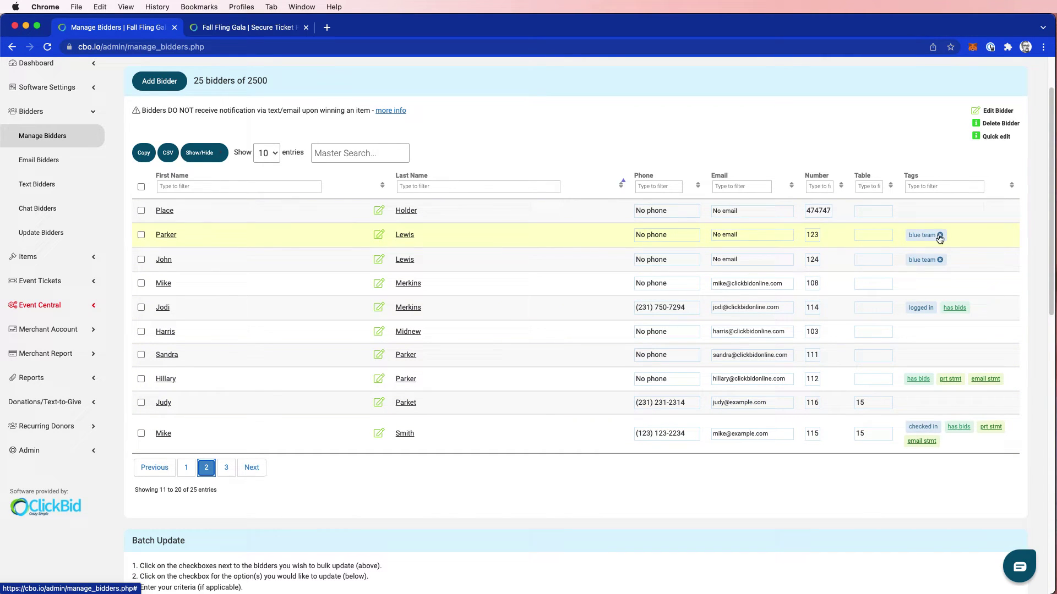
pyautogui.click(923, 186)
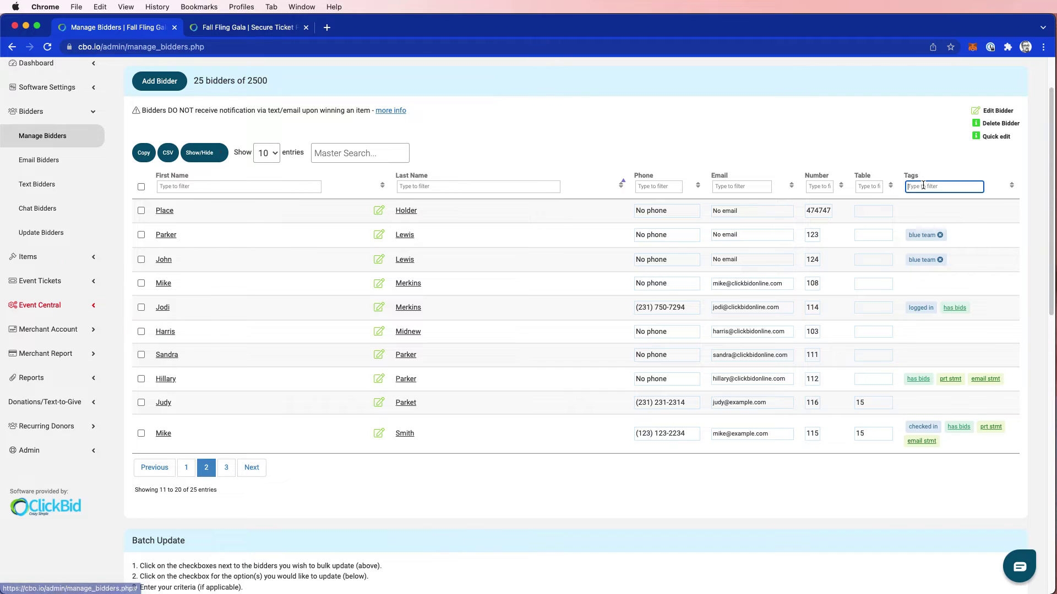
pyautogui.write('blue')
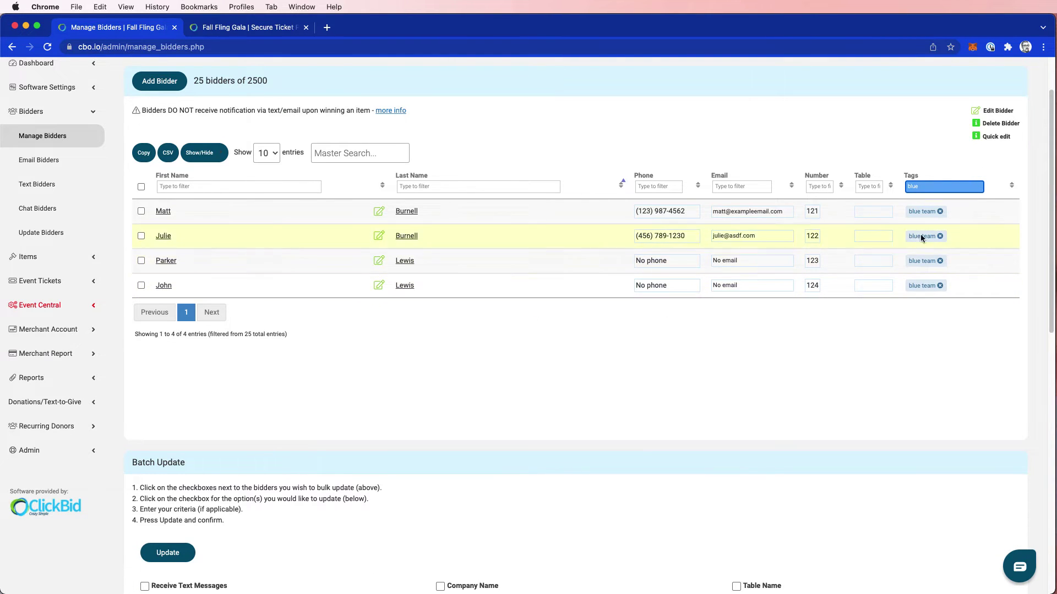
# Add the vip tag to bidder 121 and save back to the filtered bidder list
pyautogui.click(163, 212)
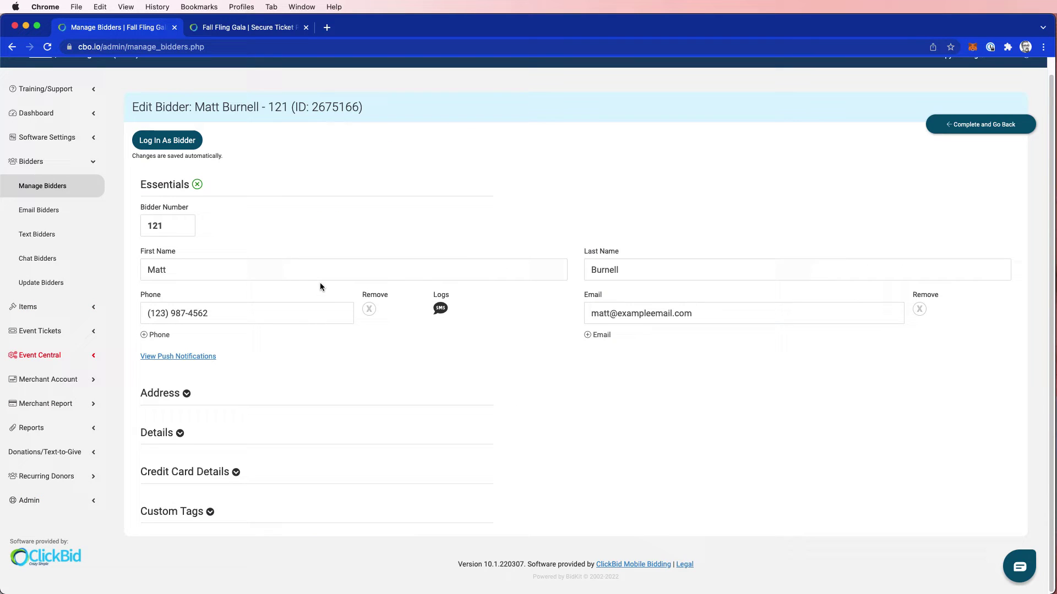
pyautogui.click(189, 512)
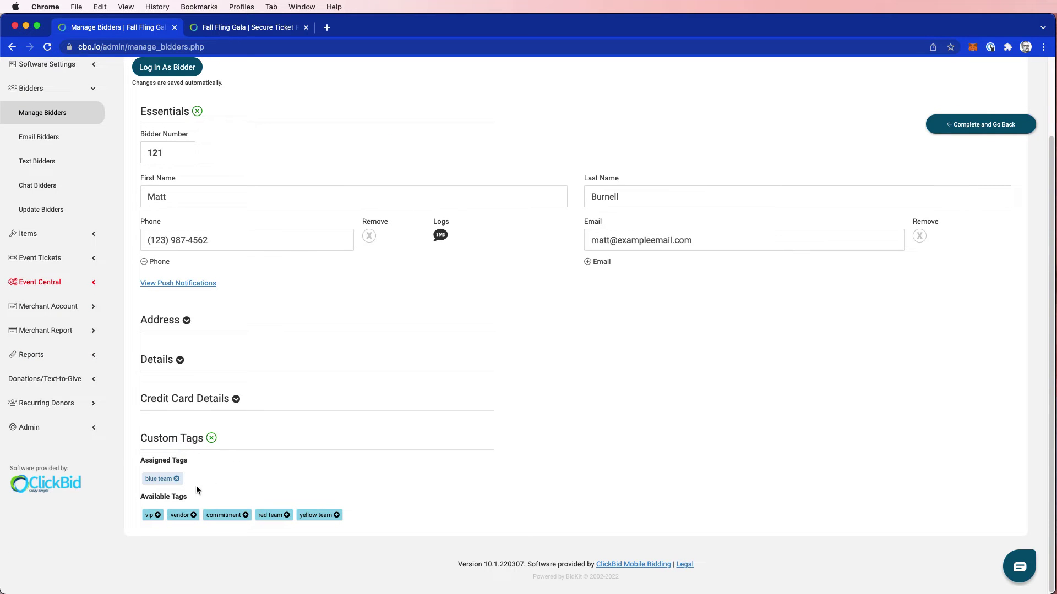
pyautogui.click(158, 515)
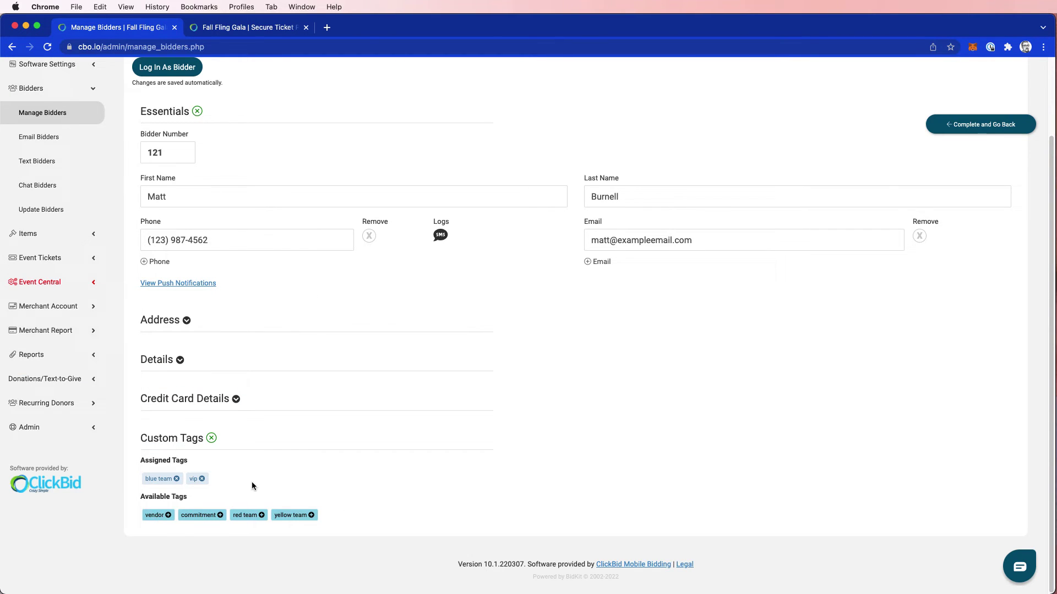
pyautogui.scroll(3, 252, 481)
pyautogui.click(957, 124)
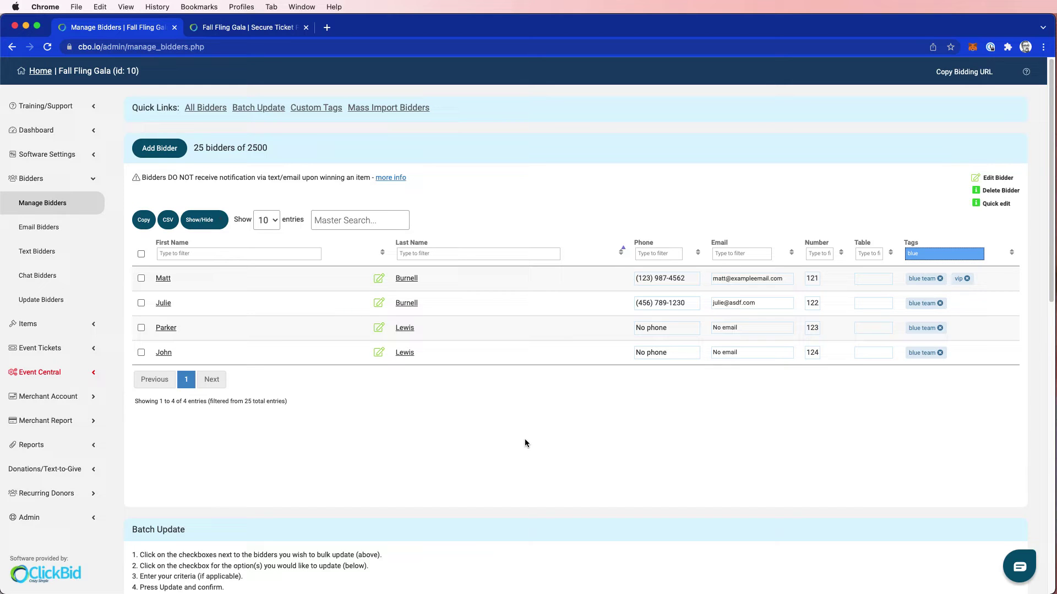
# Look up bidders by surname in Event Utilities and open bidder #121's edit form
pyautogui.click(44, 372)
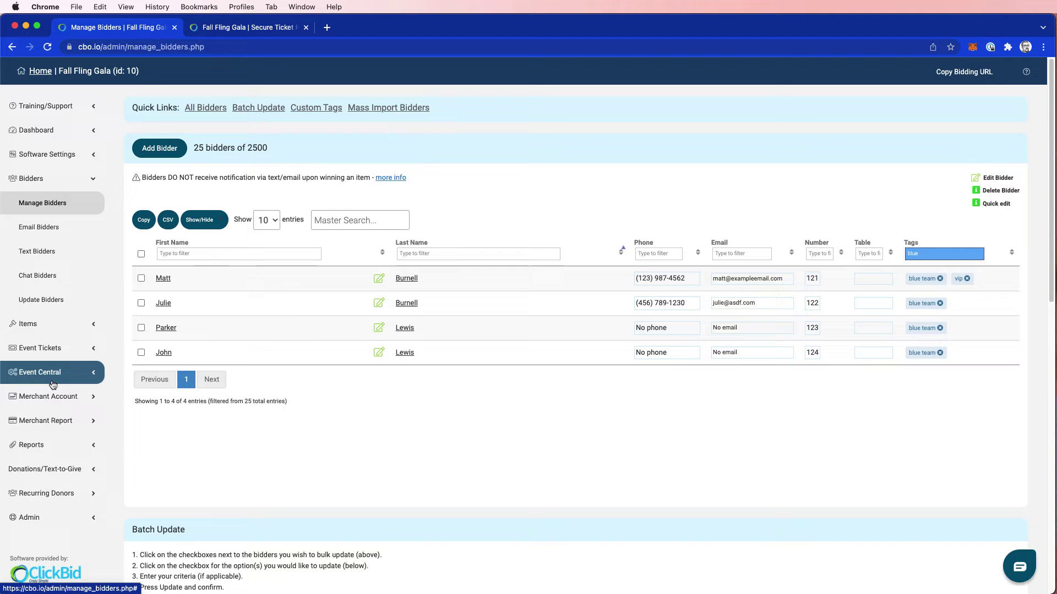
pyautogui.click(22, 309)
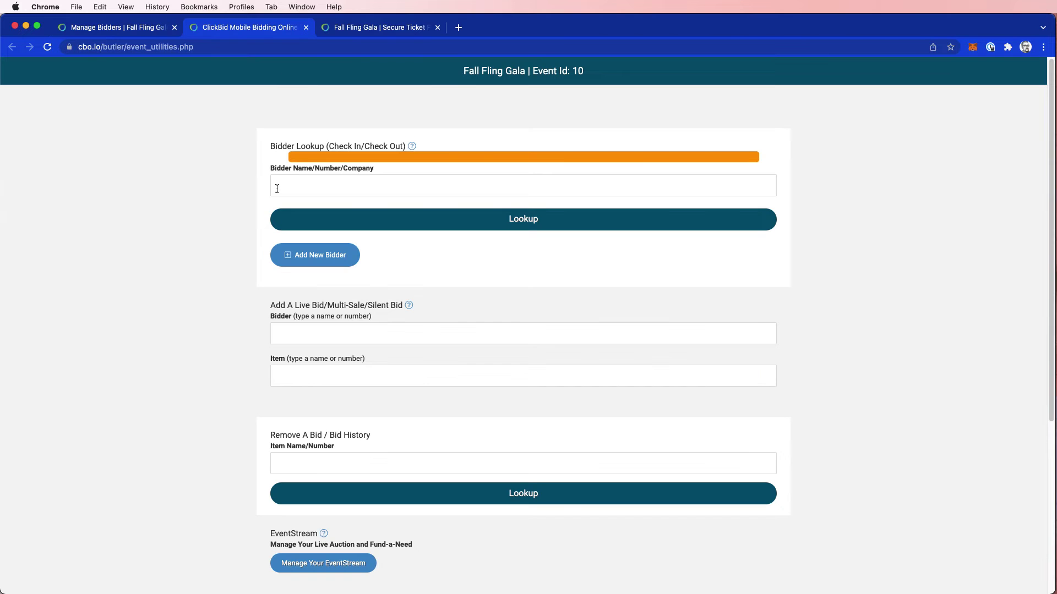
pyautogui.click(286, 184)
pyautogui.write('b u')
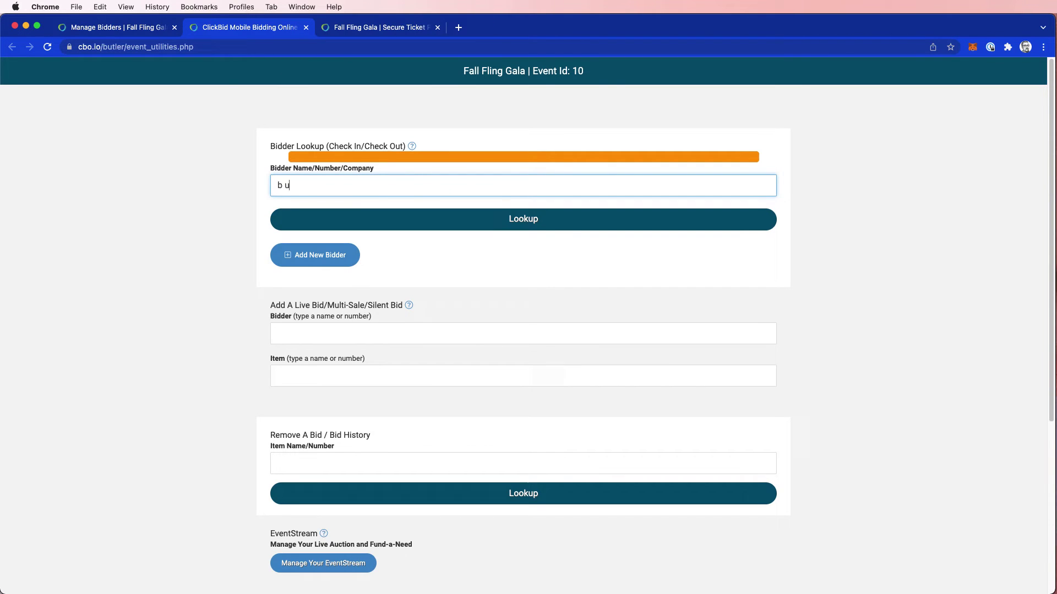
pyautogui.write('urnell')
pyautogui.click(454, 223)
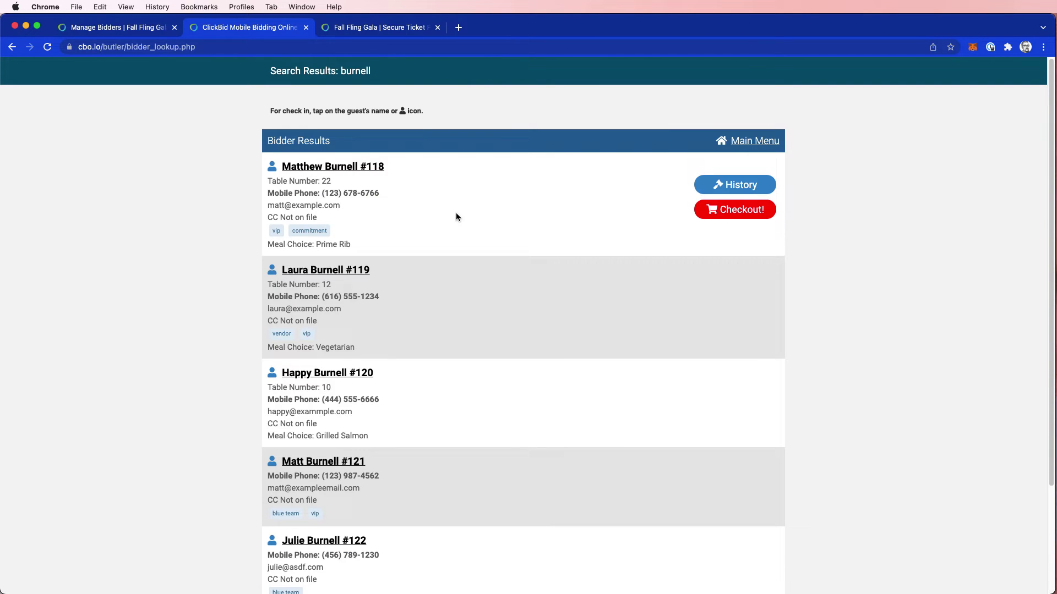
pyautogui.scroll(-4, 468, 283)
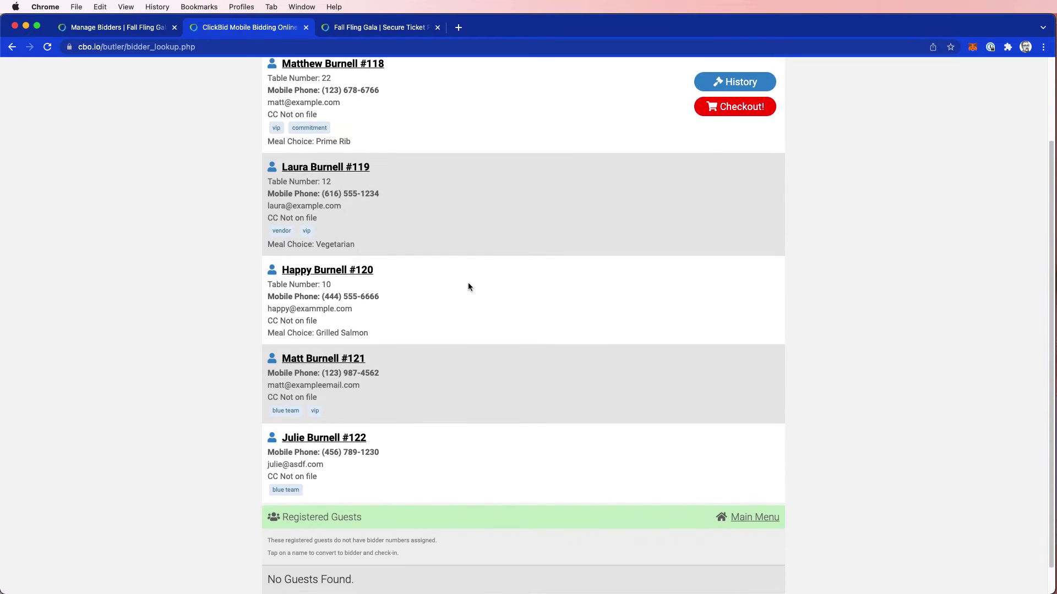
pyautogui.scroll(-1, 468, 286)
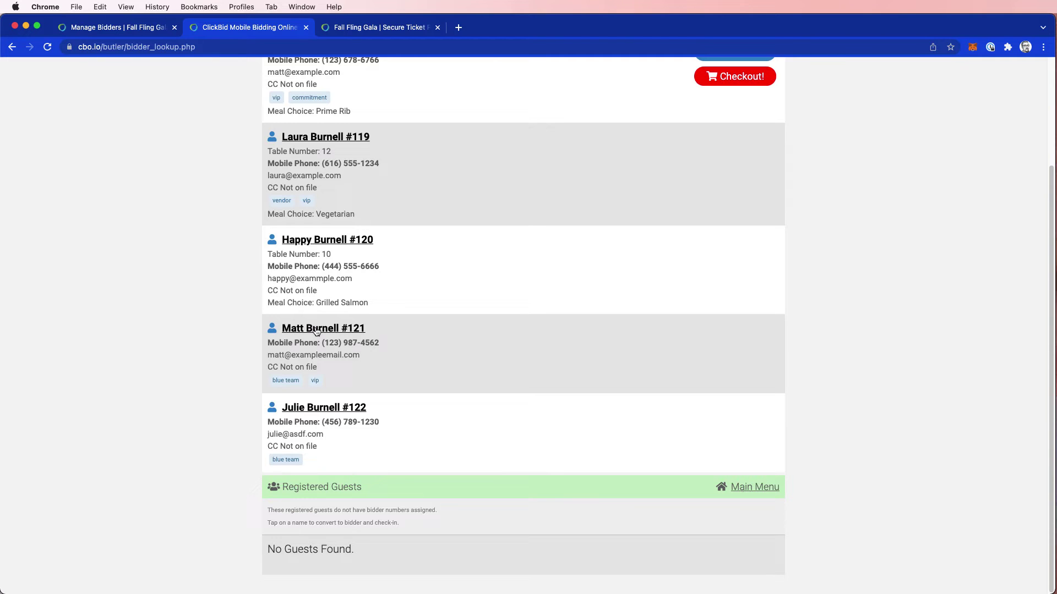
pyautogui.click(318, 329)
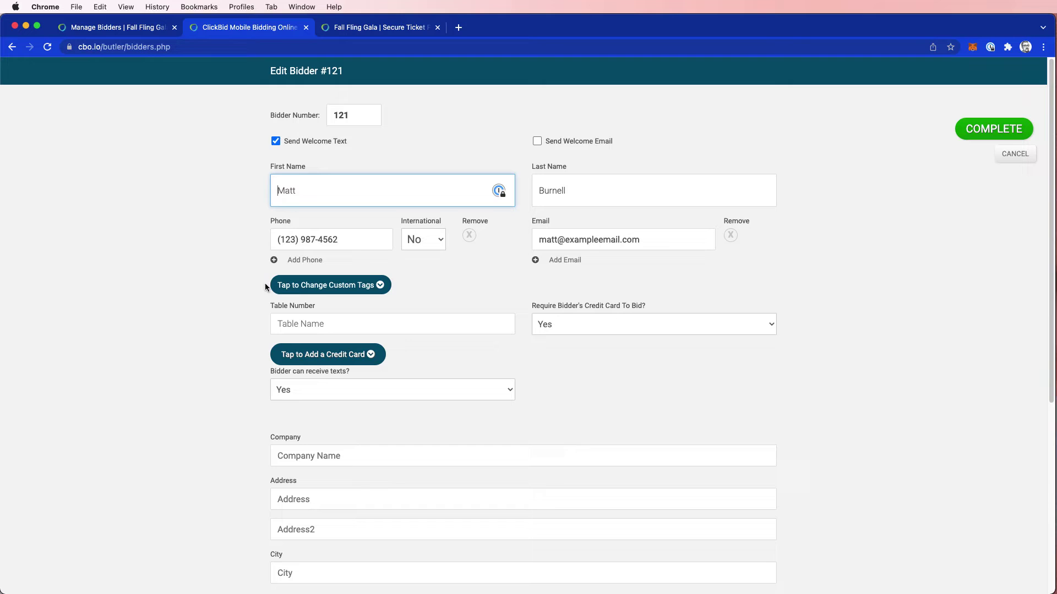
# Replace bidder 121's blue team tag with red team, keeping vip, and save
pyautogui.click(366, 287)
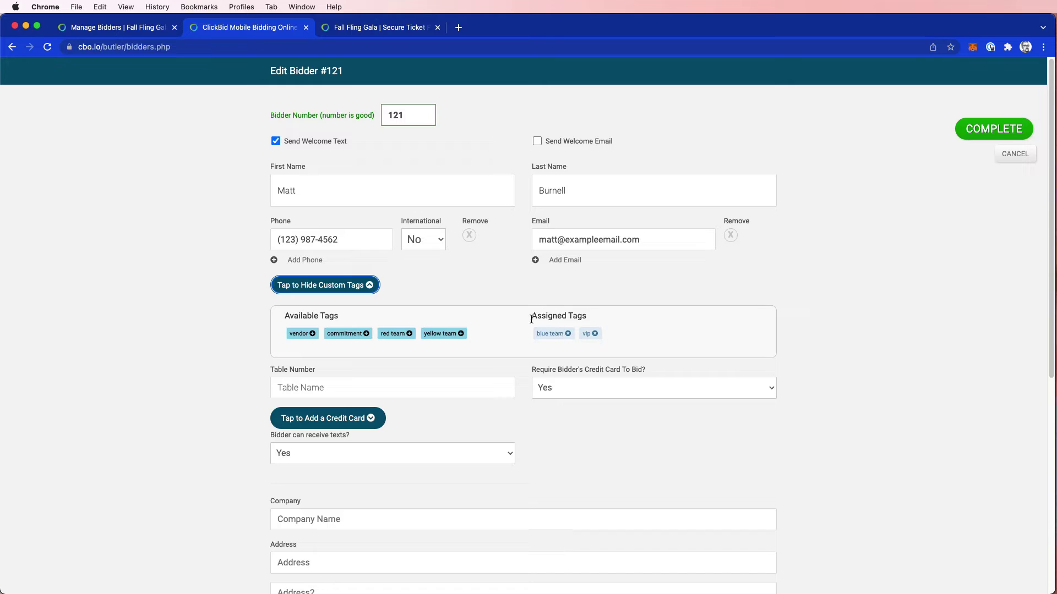
pyautogui.click(567, 334)
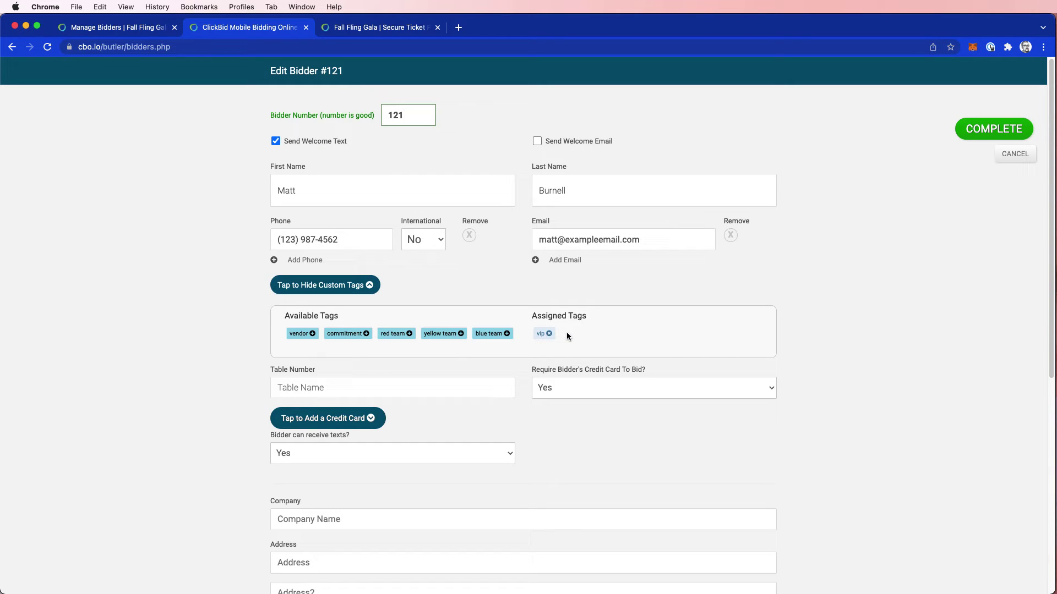
pyautogui.click(409, 333)
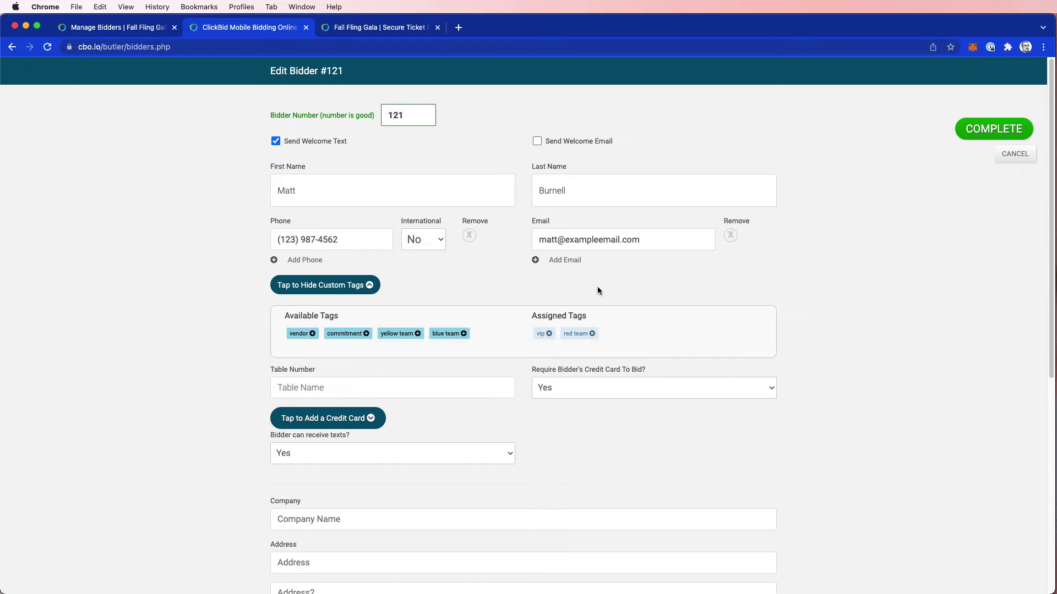
pyautogui.click(993, 130)
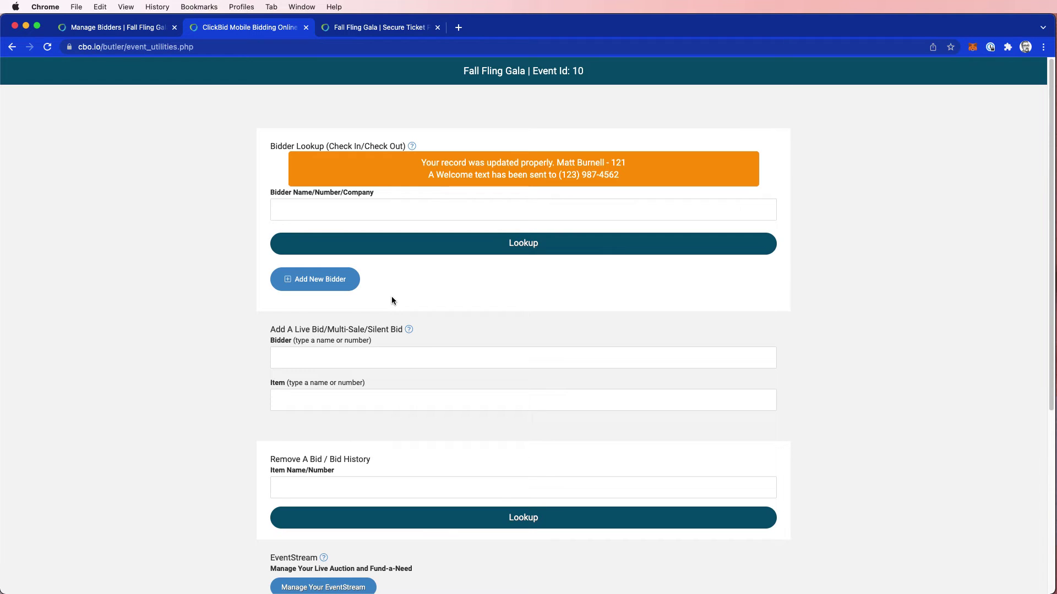
# Add a bid for bidder 12, accepting it despite no card on file
pyautogui.click(378, 356)
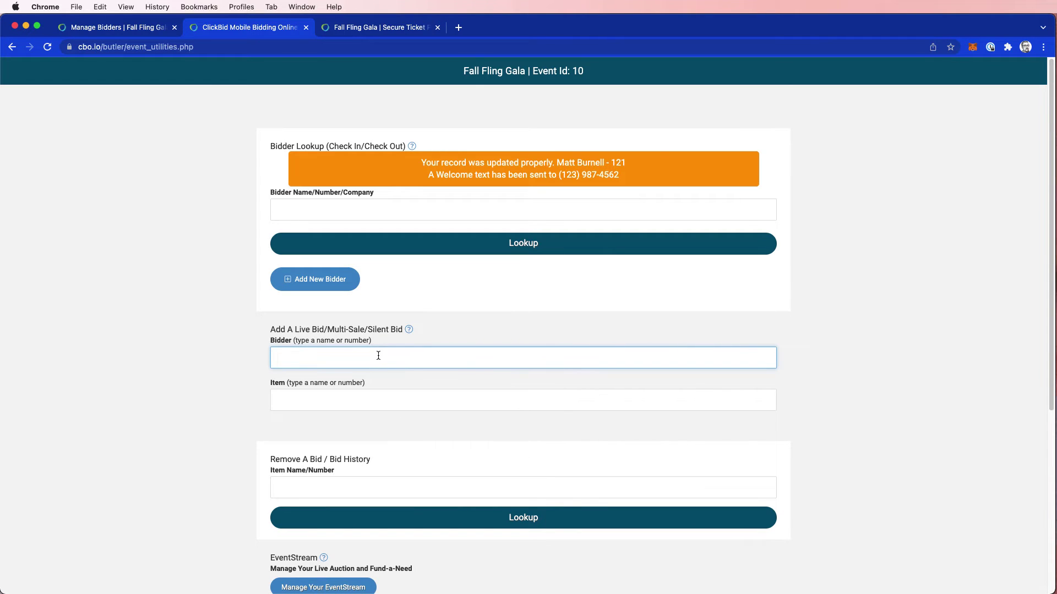
pyautogui.write('123')
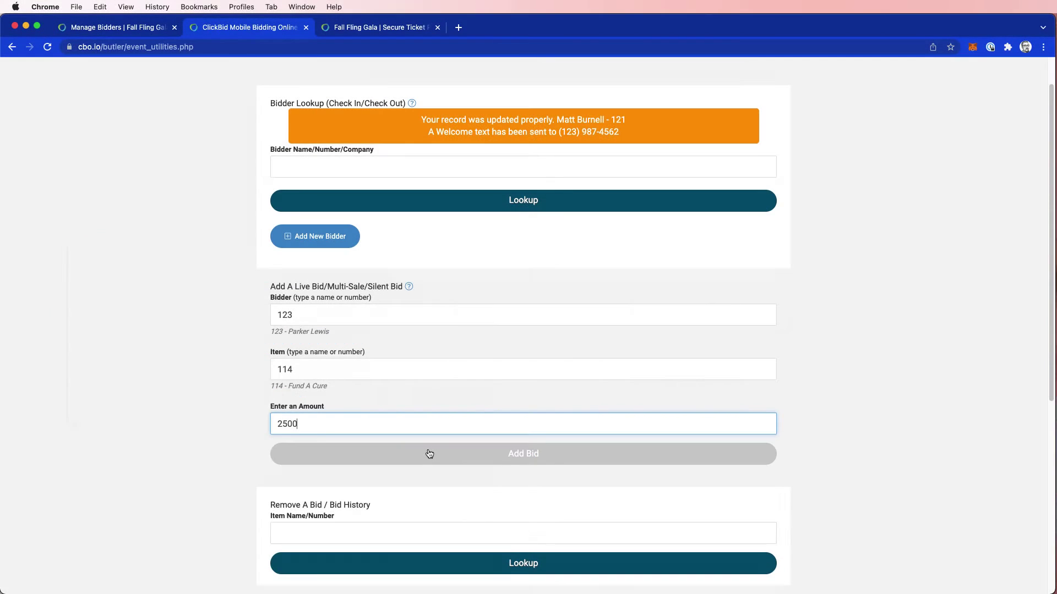
pyautogui.click(429, 454)
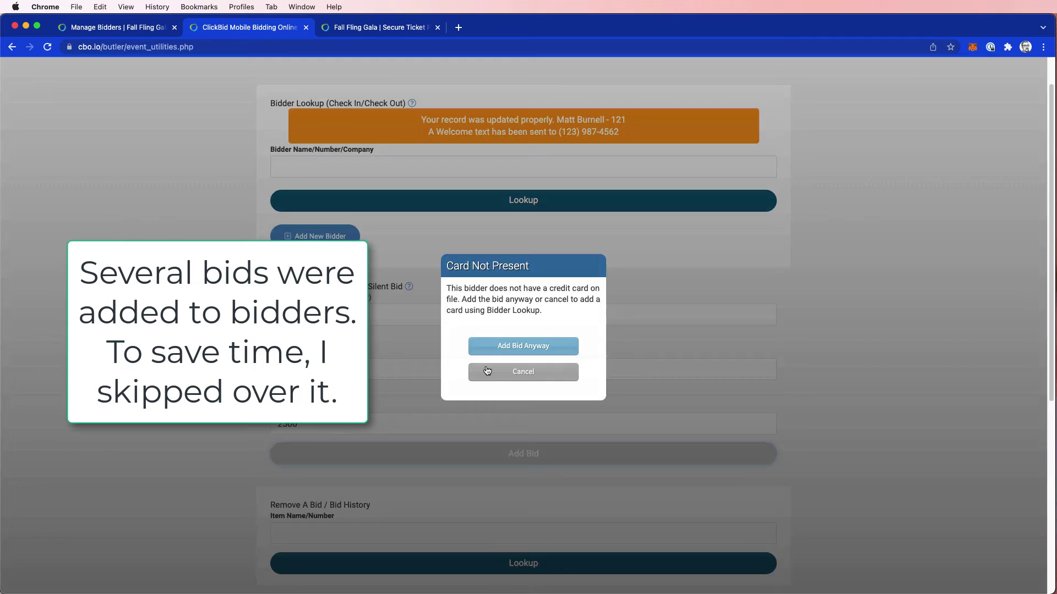
pyautogui.click(484, 345)
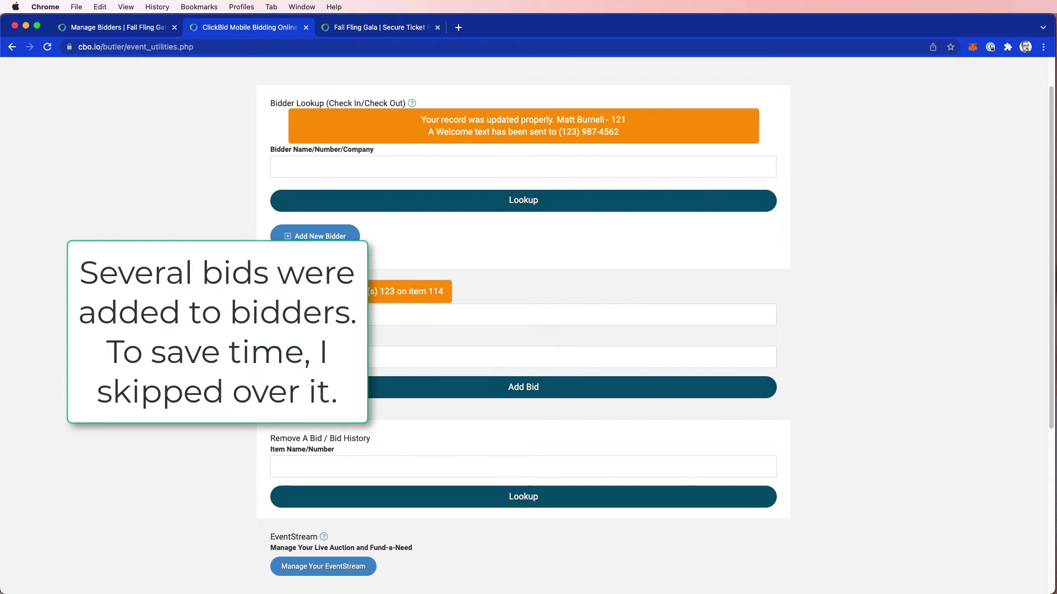
# Look up the bidder to check out by first name
pyautogui.click(343, 167)
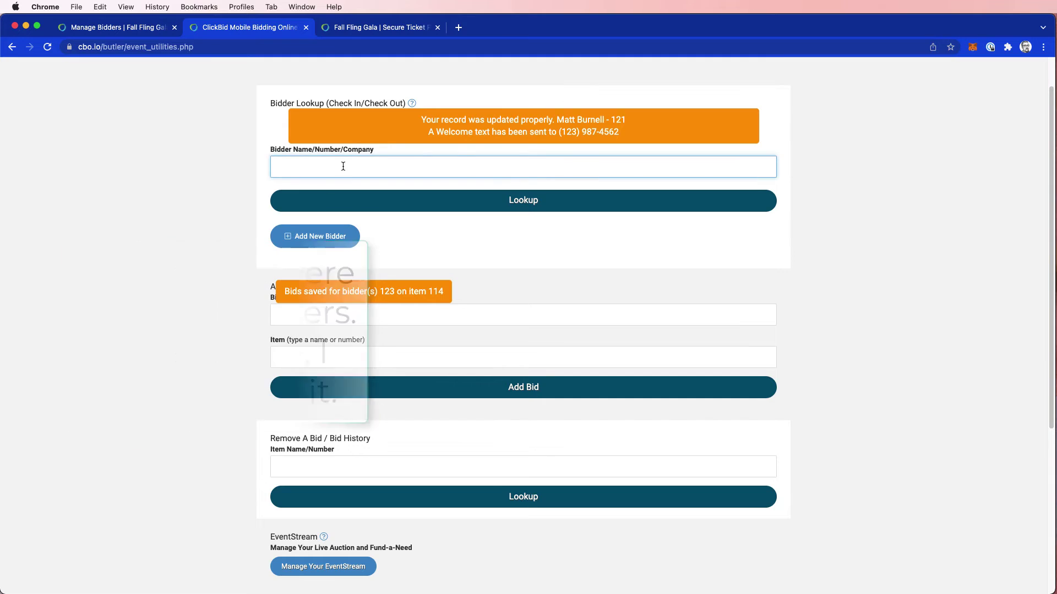
pyautogui.write('matt')
pyautogui.click(467, 203)
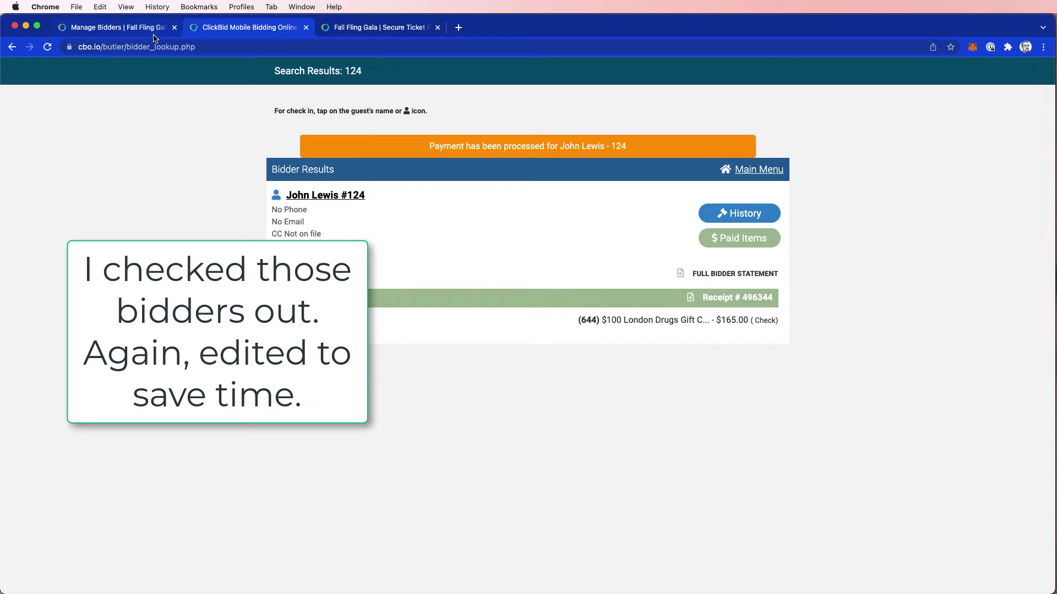
# Open the Totals by Tag report from Reports on the Manage Bidders page
pyautogui.click(154, 33)
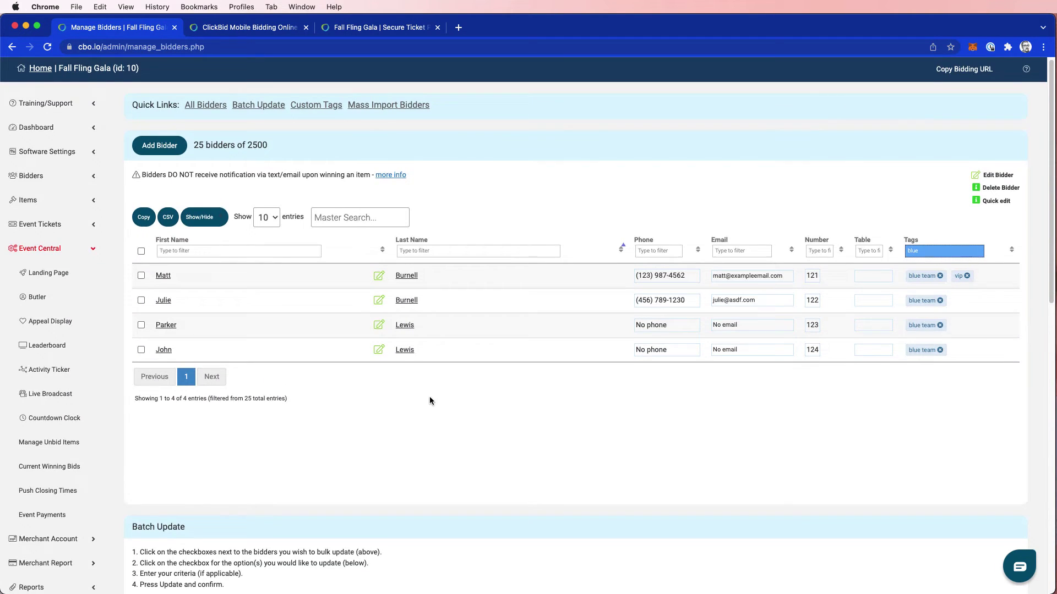
pyautogui.scroll(-5, 429, 395)
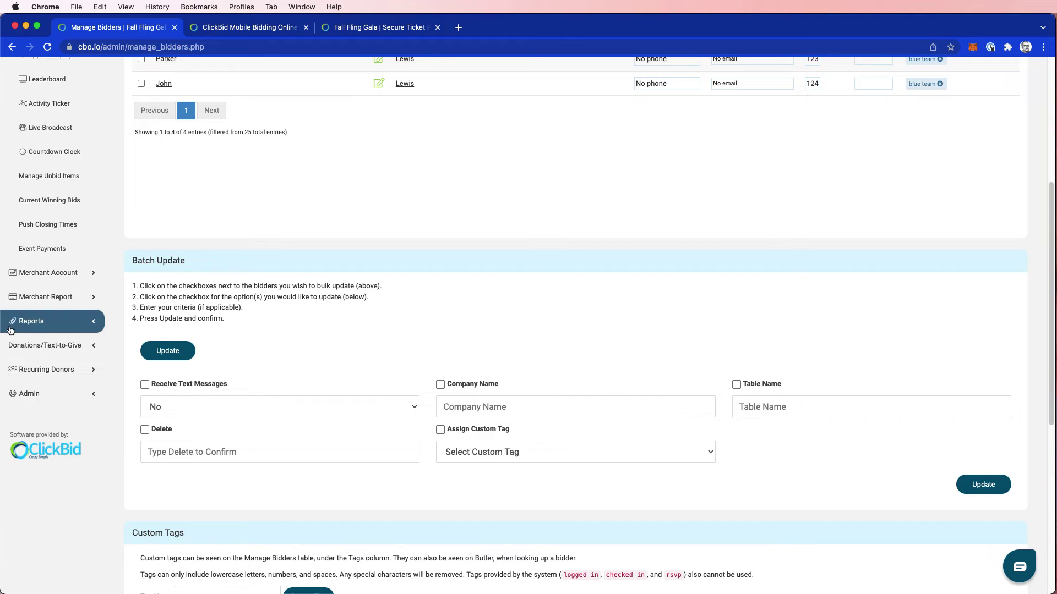
pyautogui.click(32, 321)
pyautogui.scroll(-1, 45, 415)
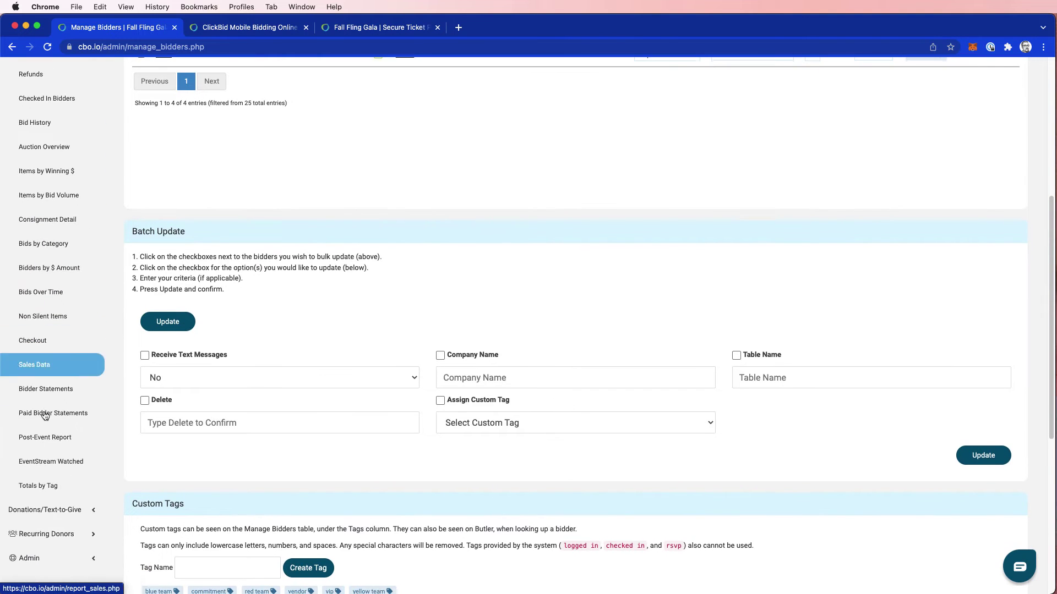
pyautogui.click(44, 487)
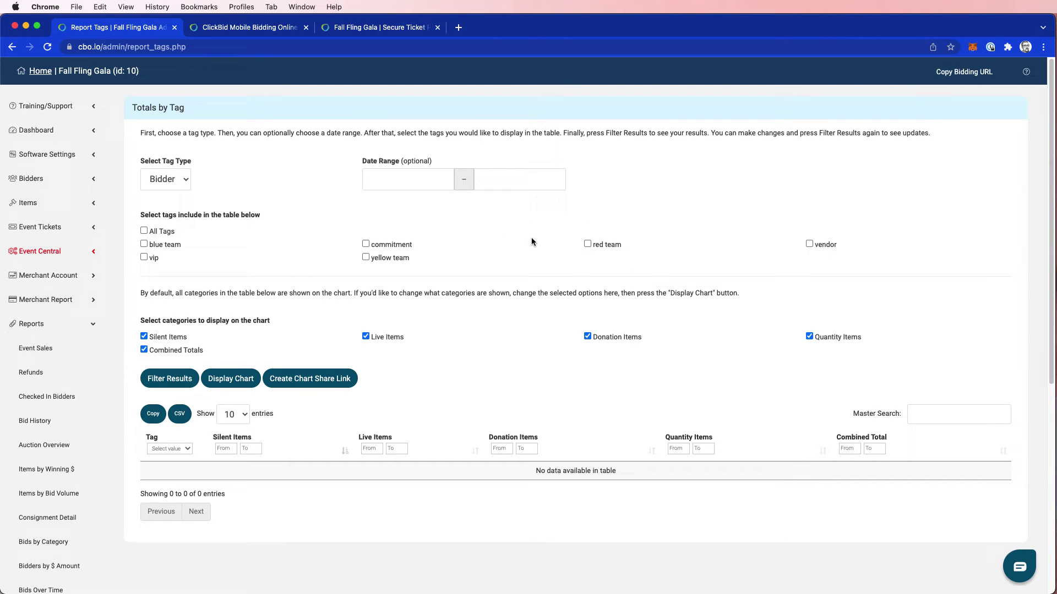
# Include the yellow team tag alongside blue team and red team
pyautogui.scroll(-4, 477, 238)
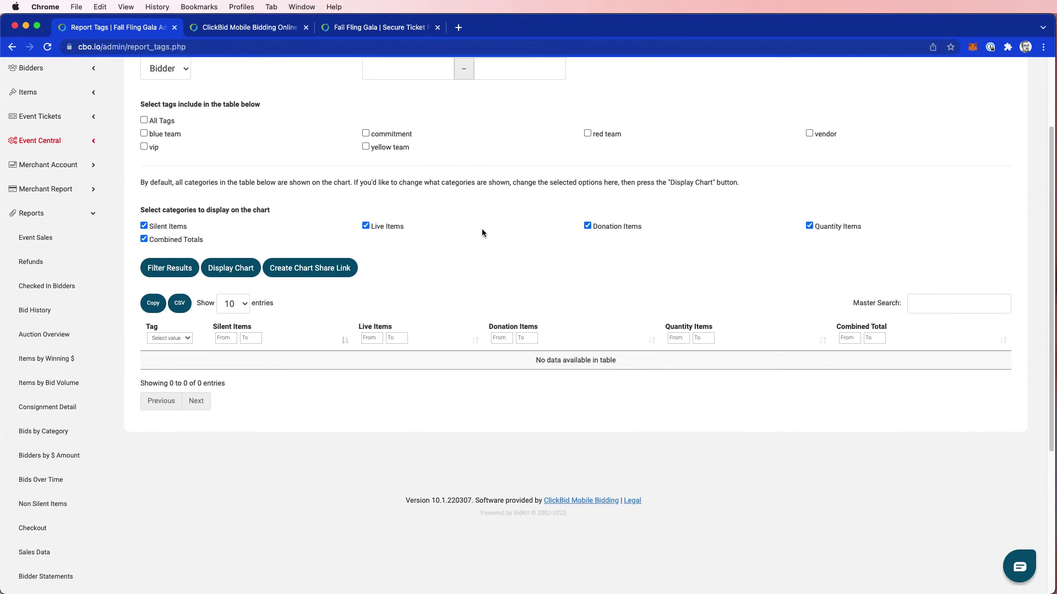
pyautogui.scroll(4, 484, 228)
pyautogui.scroll(1, 487, 227)
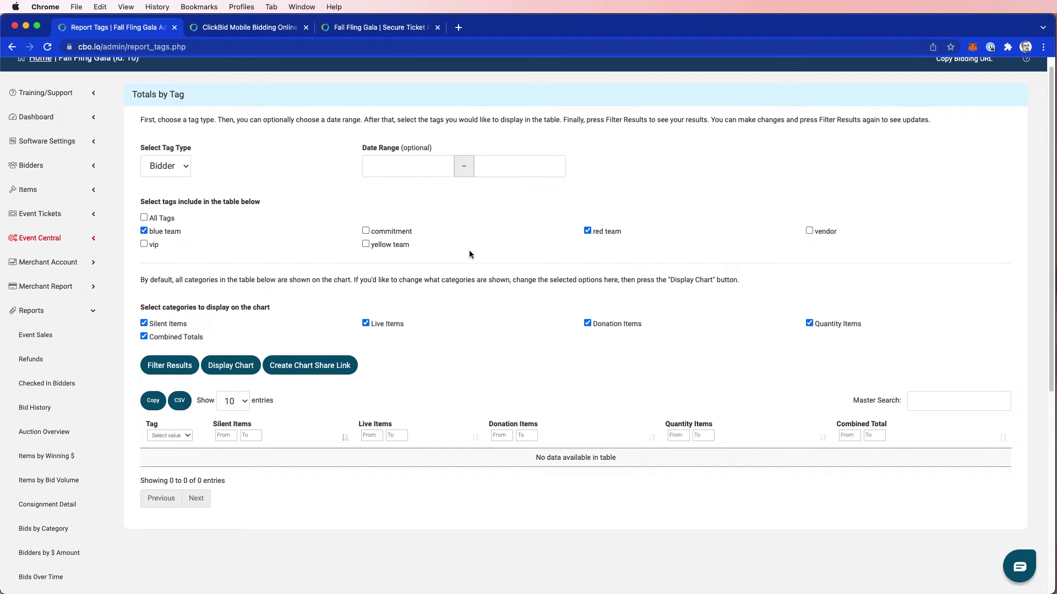
pyautogui.click(366, 244)
pyautogui.scroll(-1, 278, 319)
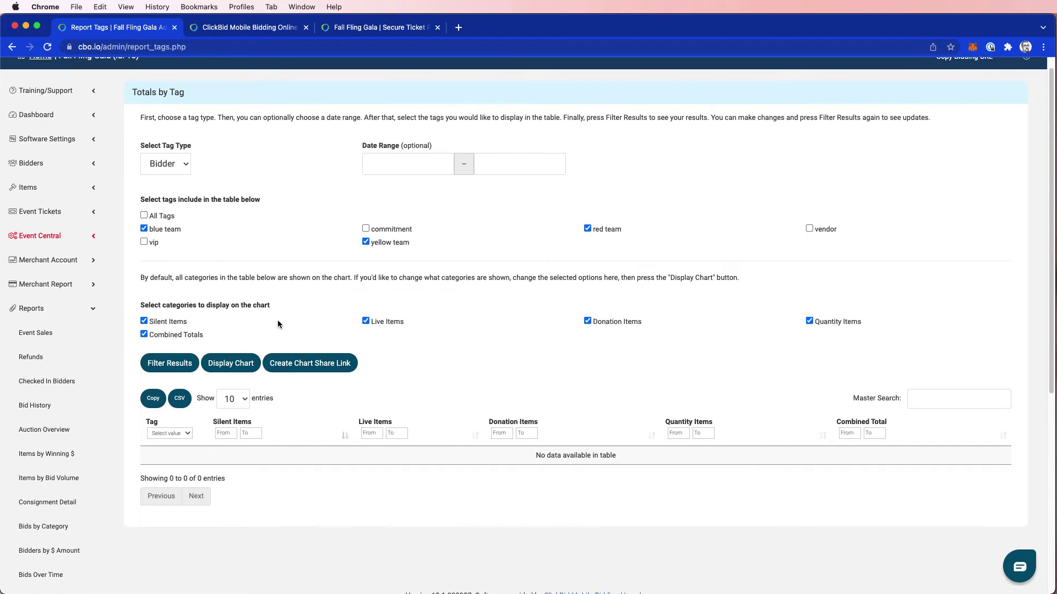
pyautogui.scroll(-2, 277, 320)
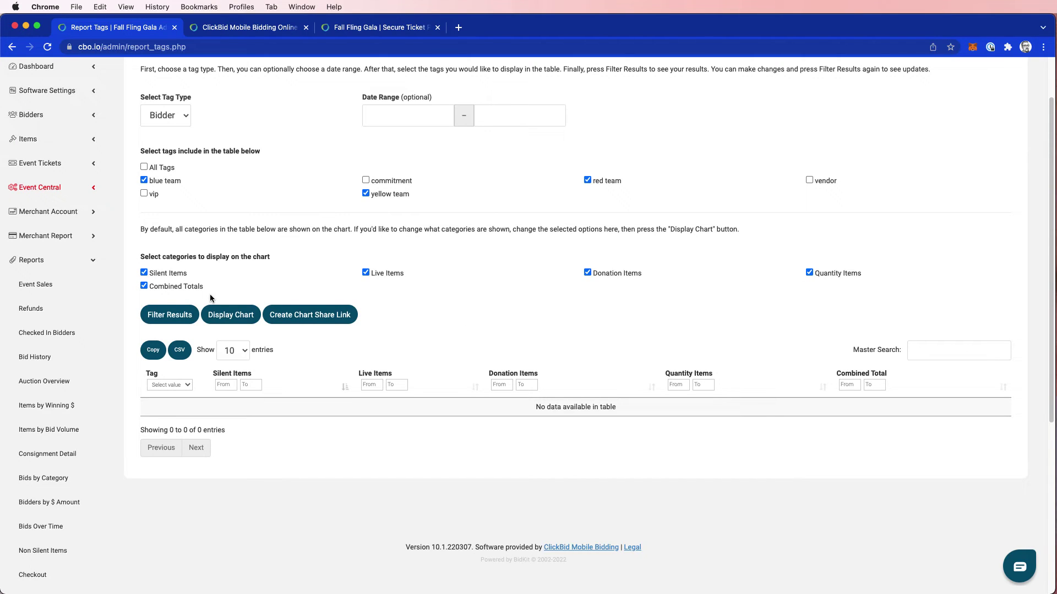
# Filter the results to show red team at $1,040.00 and blue team at $2,665.00
pyautogui.click(178, 315)
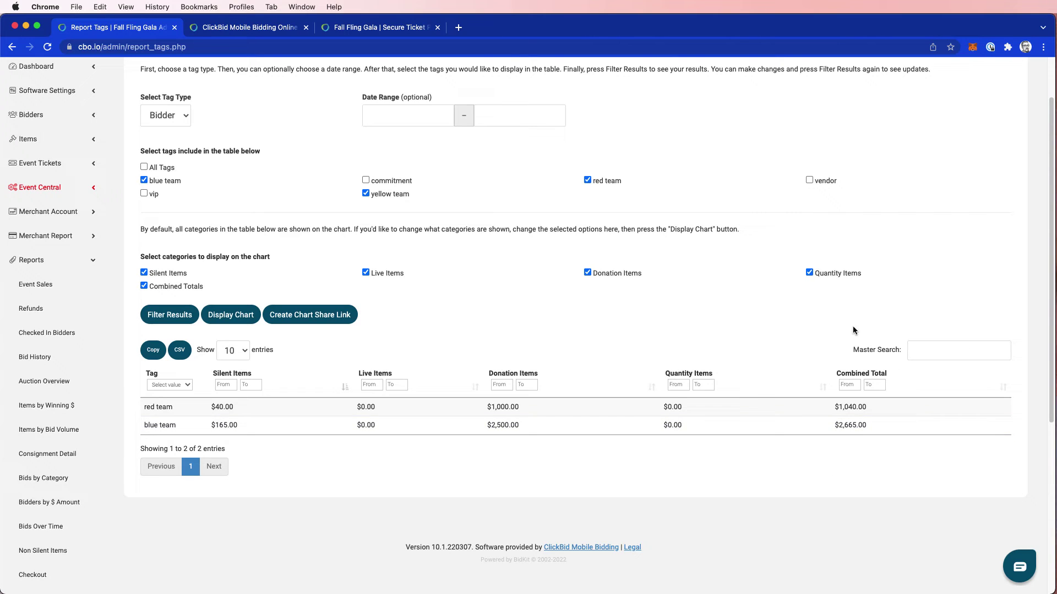
pyautogui.scroll(3, 287, 247)
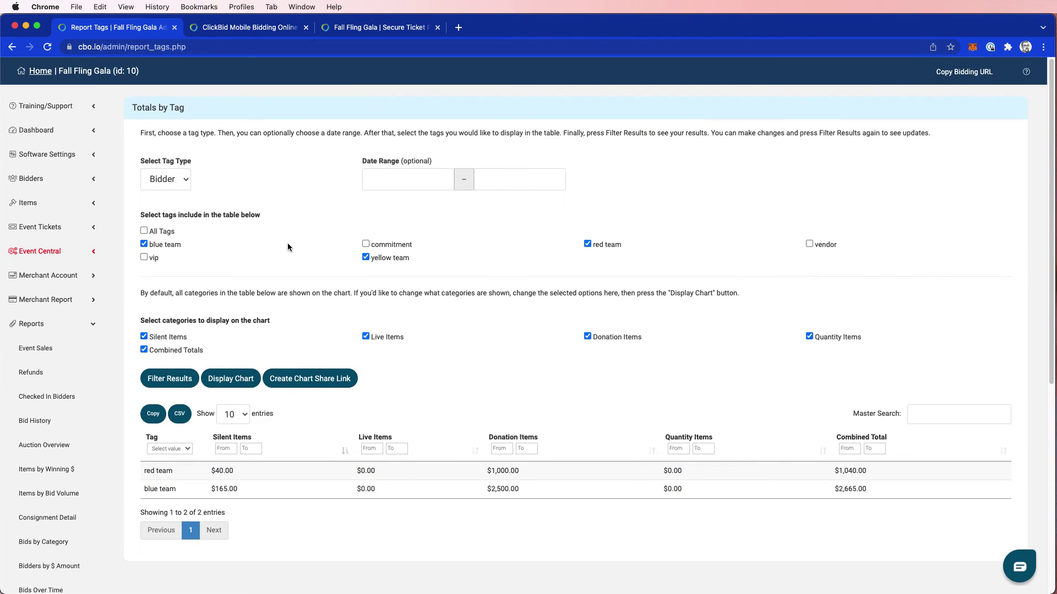
# Go to Items > Manage Items and its Custom Tags section
pyautogui.click(61, 205)
pyautogui.click(59, 230)
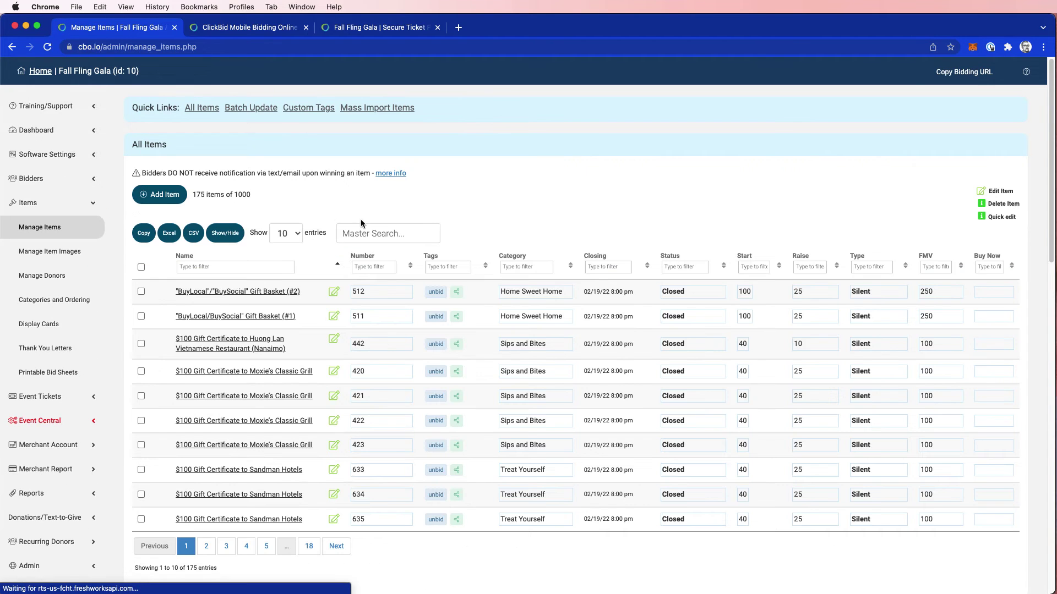
pyautogui.click(314, 108)
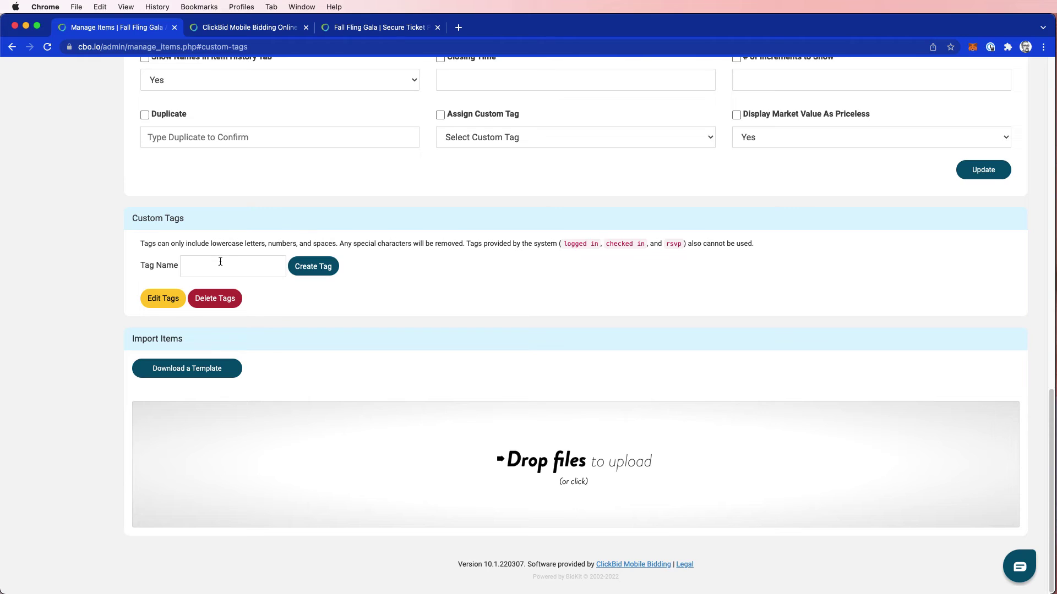
# Create item tags Electronics Team, Home Team and Experience Team
pyautogui.click(219, 264)
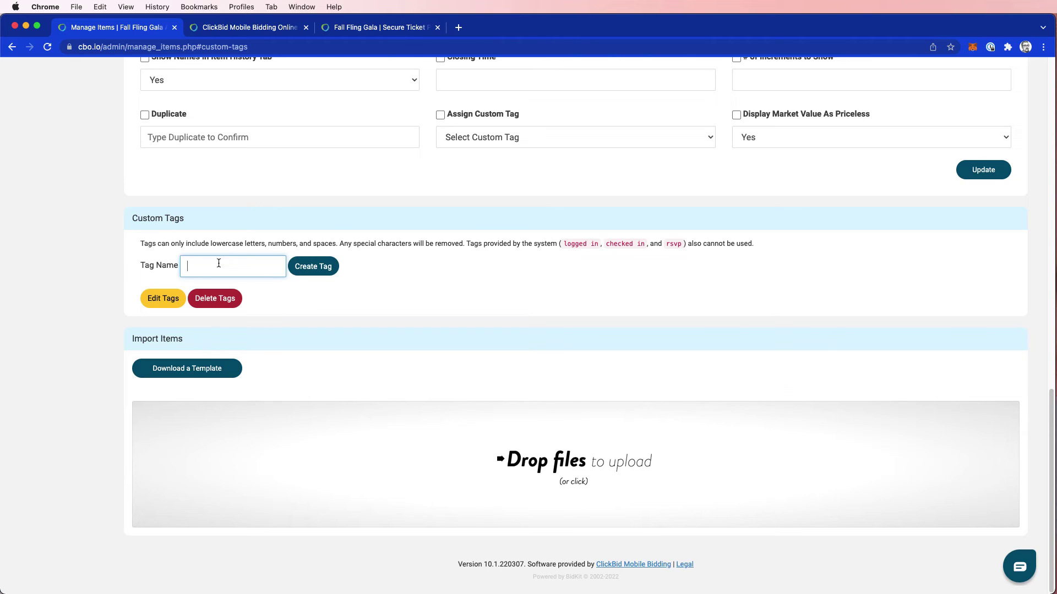
pyautogui.write('Electronics Team')
pyautogui.press('Return')
pyautogui.write('H')
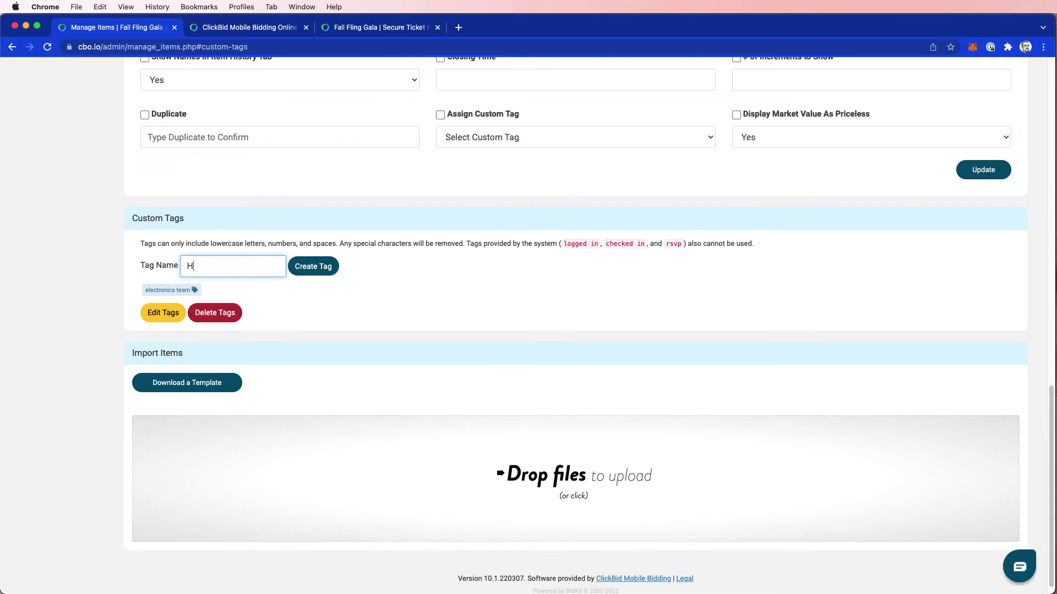
pyautogui.write('ome Team')
pyautogui.press('Return')
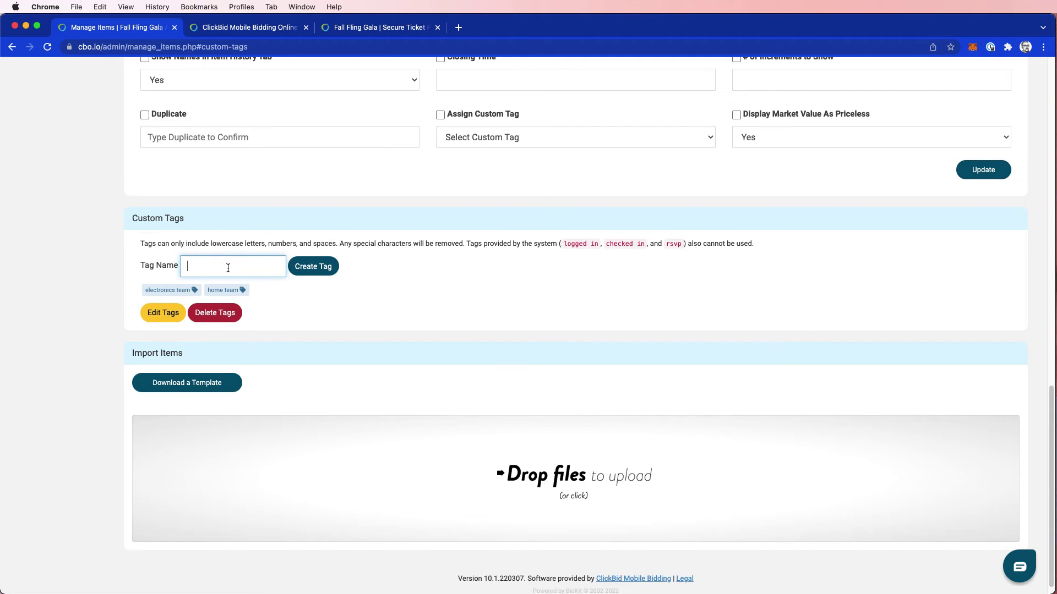
pyautogui.write('Experience Team')
pyautogui.click(319, 271)
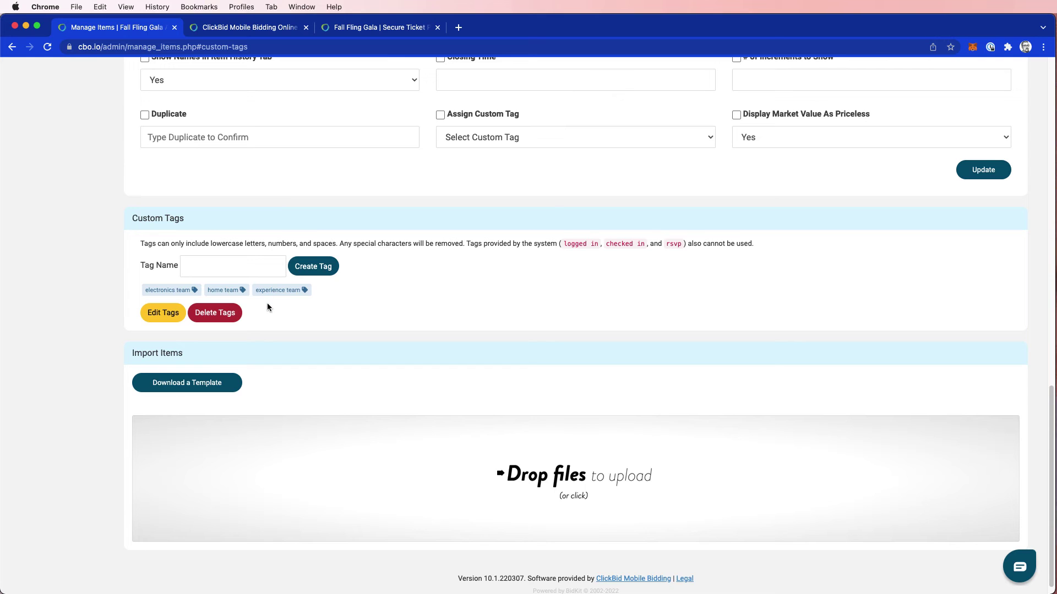
# Search items for 'gift certi' and select all matching rows
pyautogui.scroll(3, 268, 306)
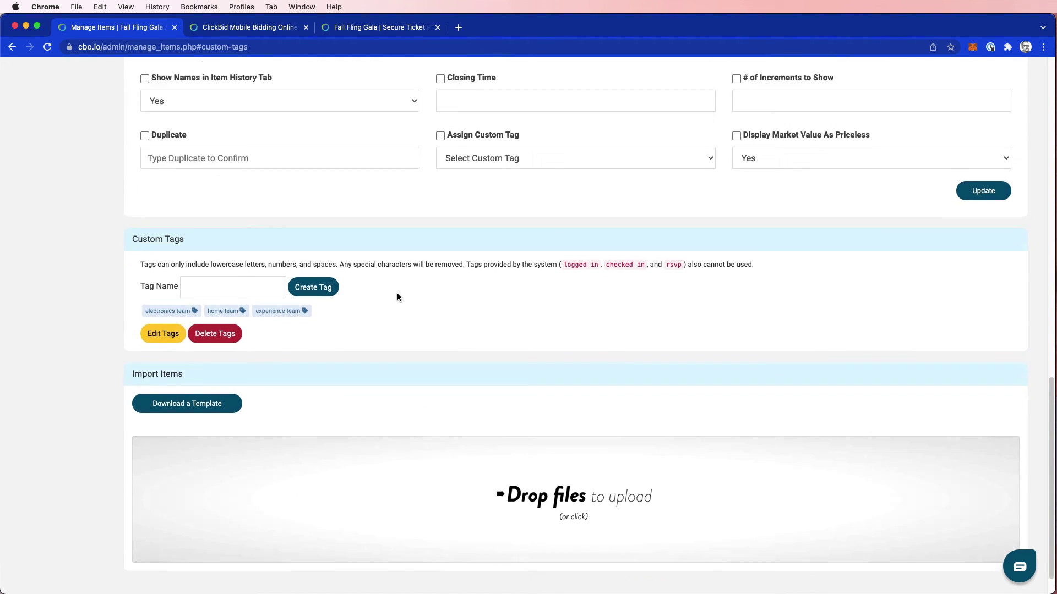
pyautogui.scroll(15, 267, 396)
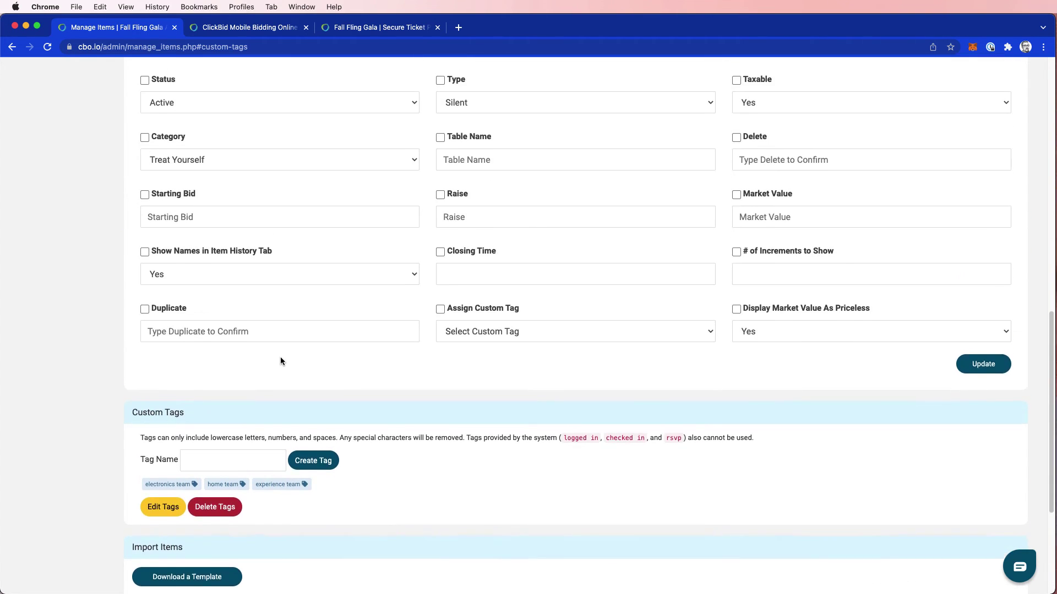
pyautogui.scroll(5, 280, 356)
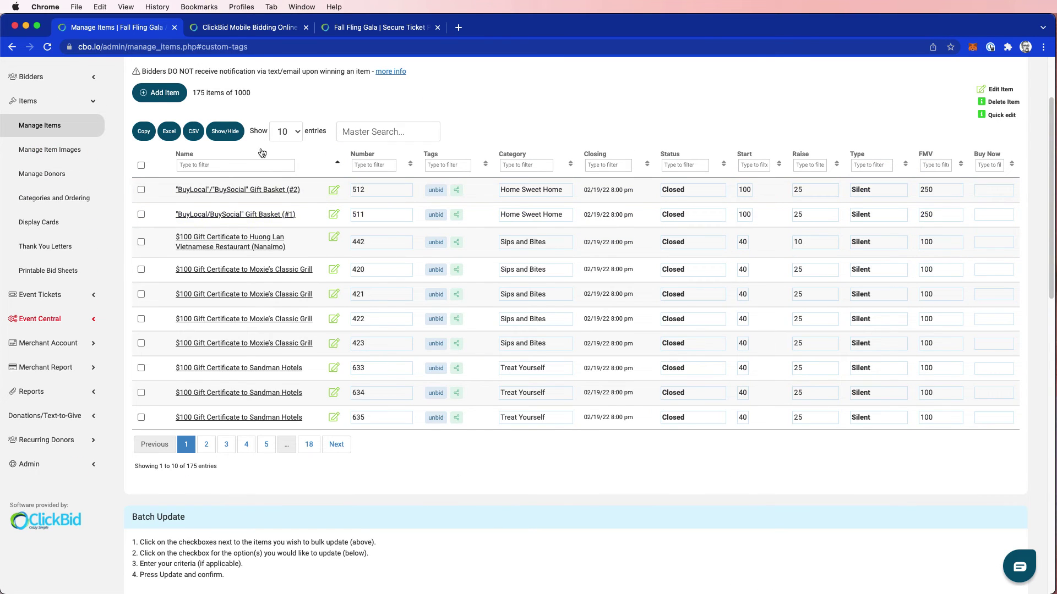
pyautogui.scroll(-15, 298, 350)
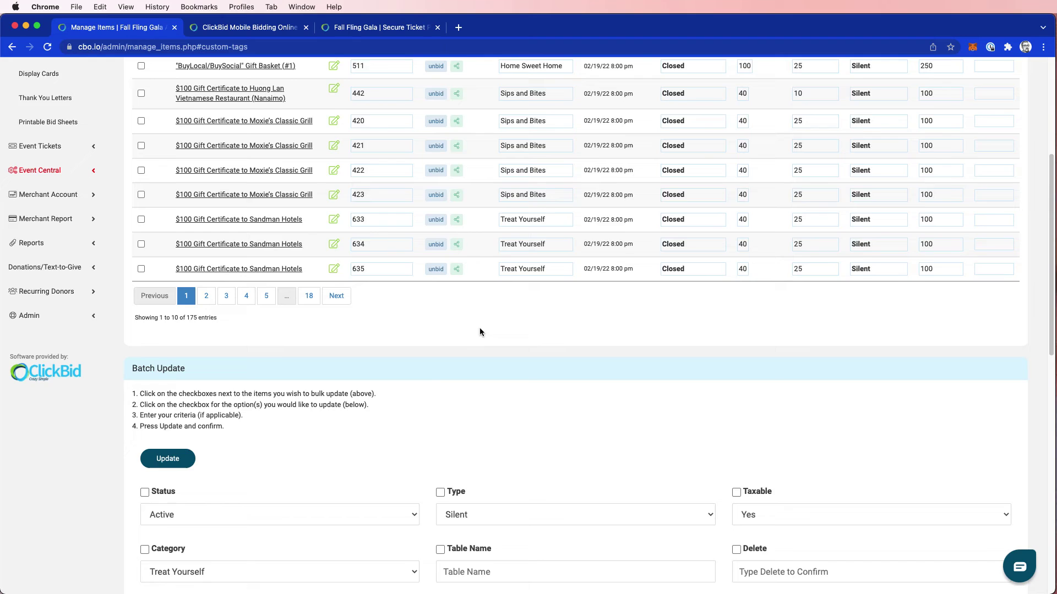
pyautogui.scroll(-3, 417, 378)
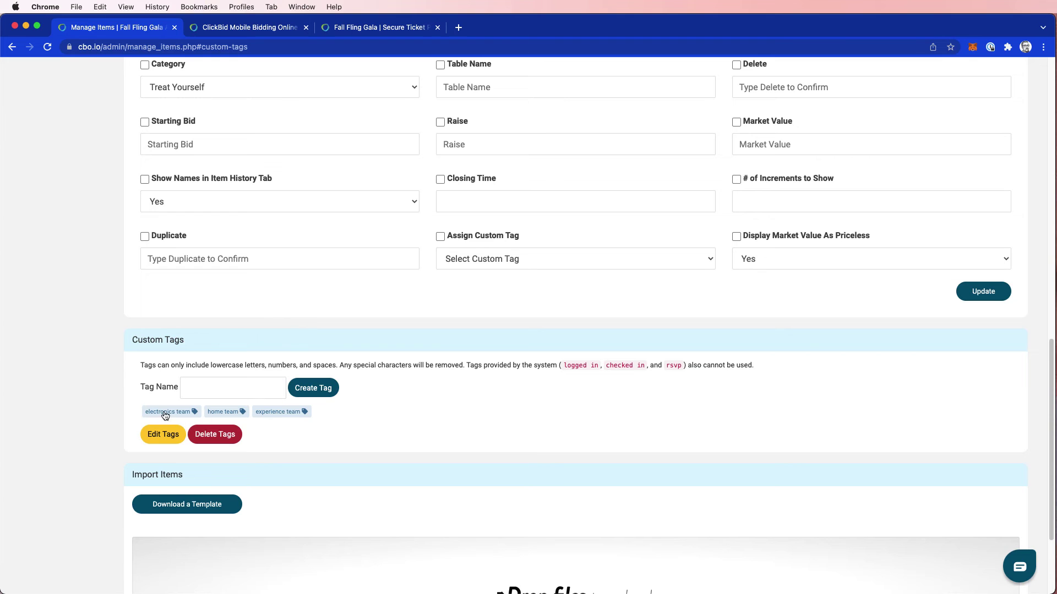
pyautogui.scroll(15, 167, 411)
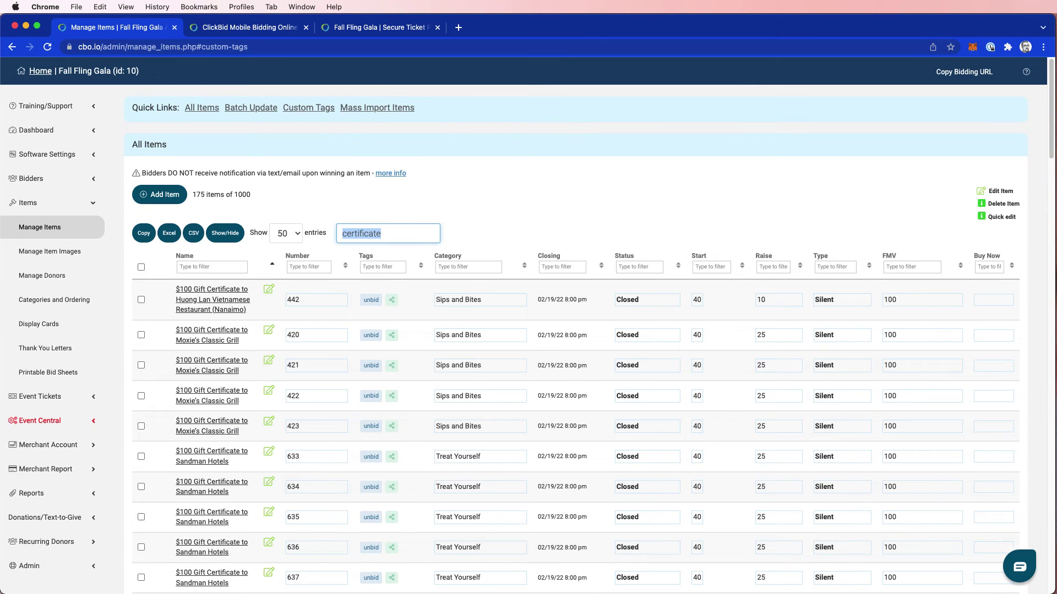
pyautogui.write('gift certi')
pyautogui.scroll(-3, 268, 292)
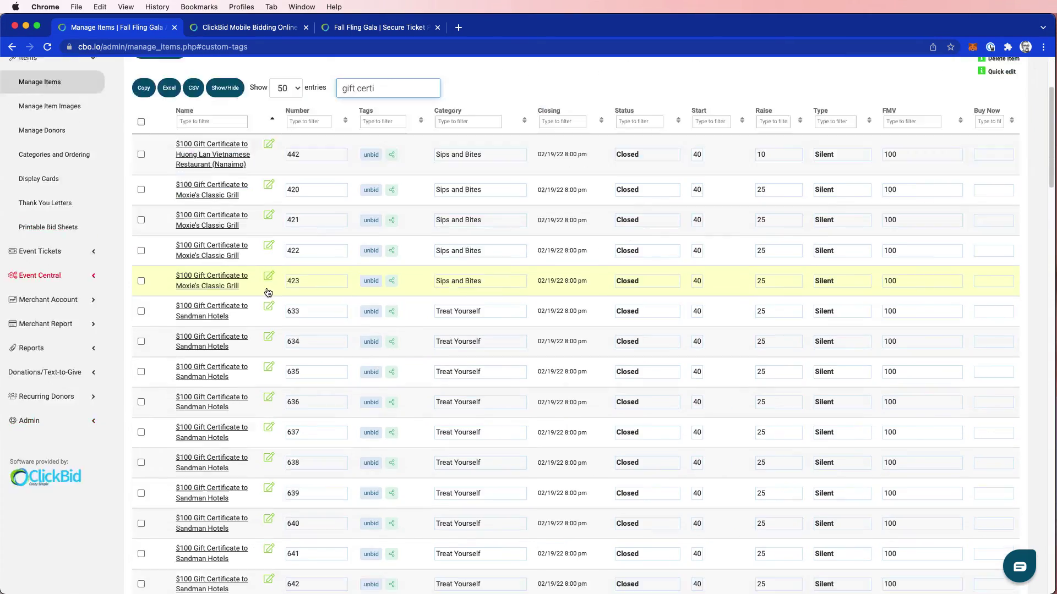
pyautogui.scroll(-20, 268, 292)
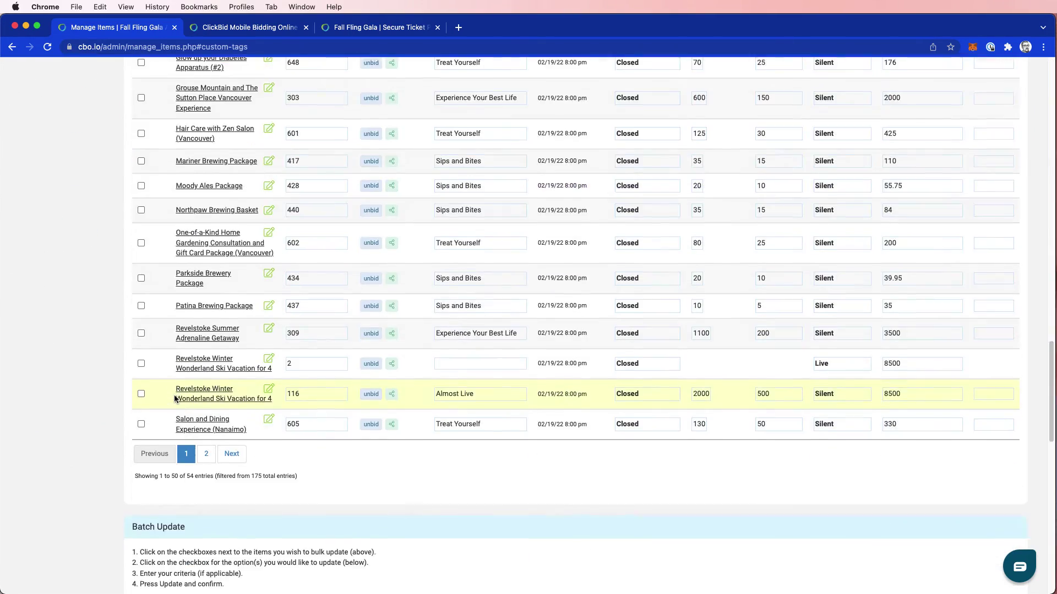
pyautogui.scroll(-3, 175, 397)
pyautogui.scroll(20, 181, 273)
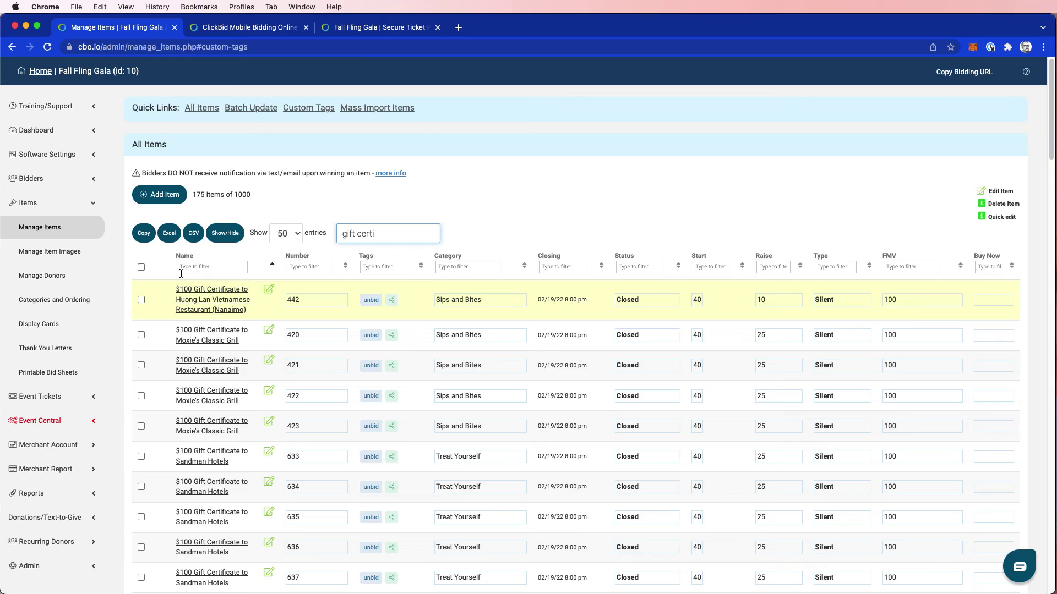
pyautogui.click(141, 267)
# Batch-assign the electronics team tag to the selected gift certificate items
pyautogui.scroll(-10, 363, 390)
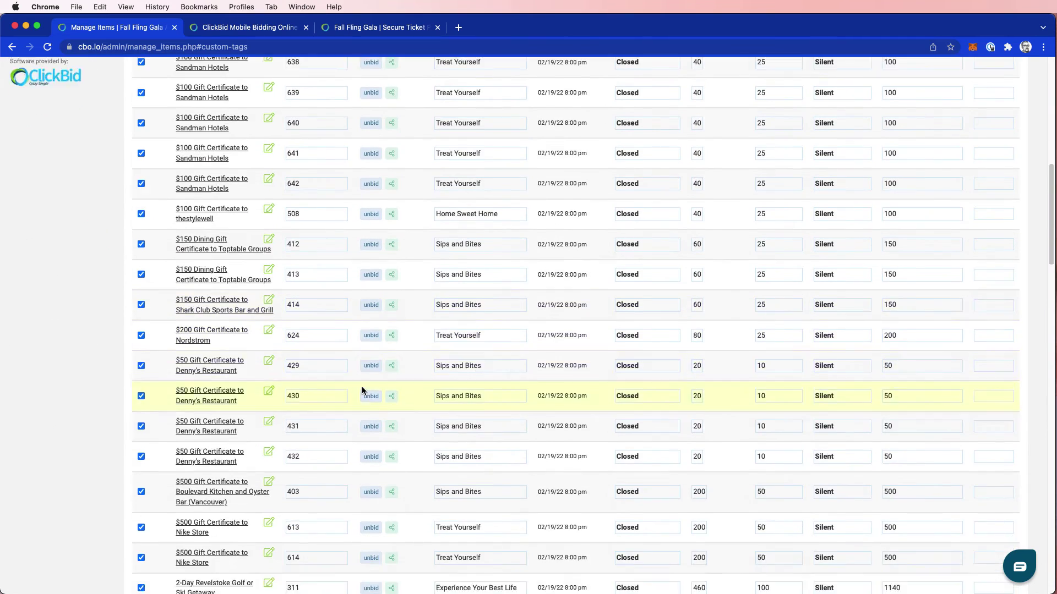
pyautogui.scroll(-15, 362, 391)
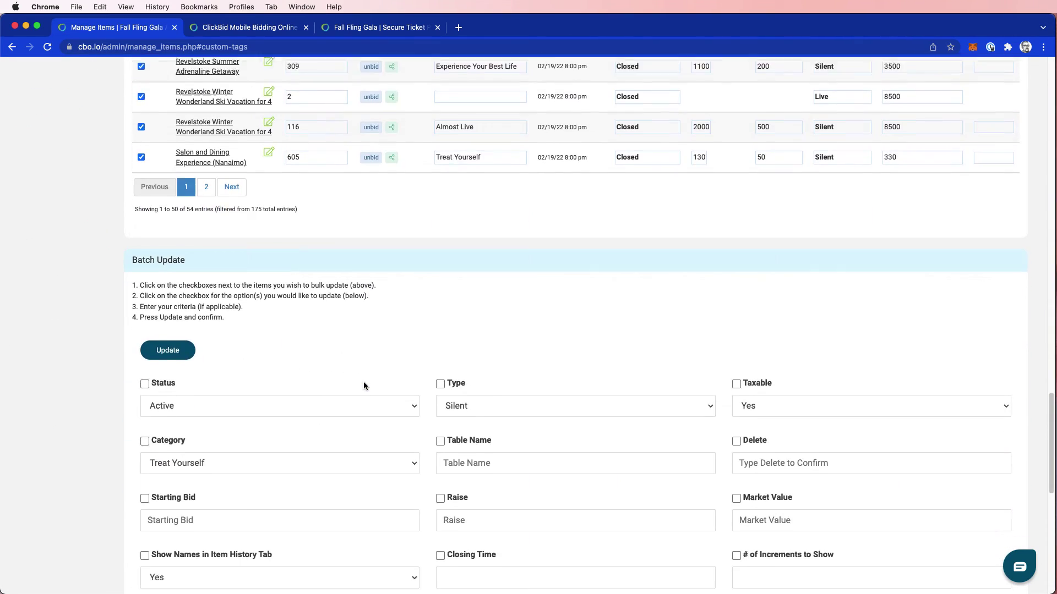
pyautogui.scroll(-5, 363, 384)
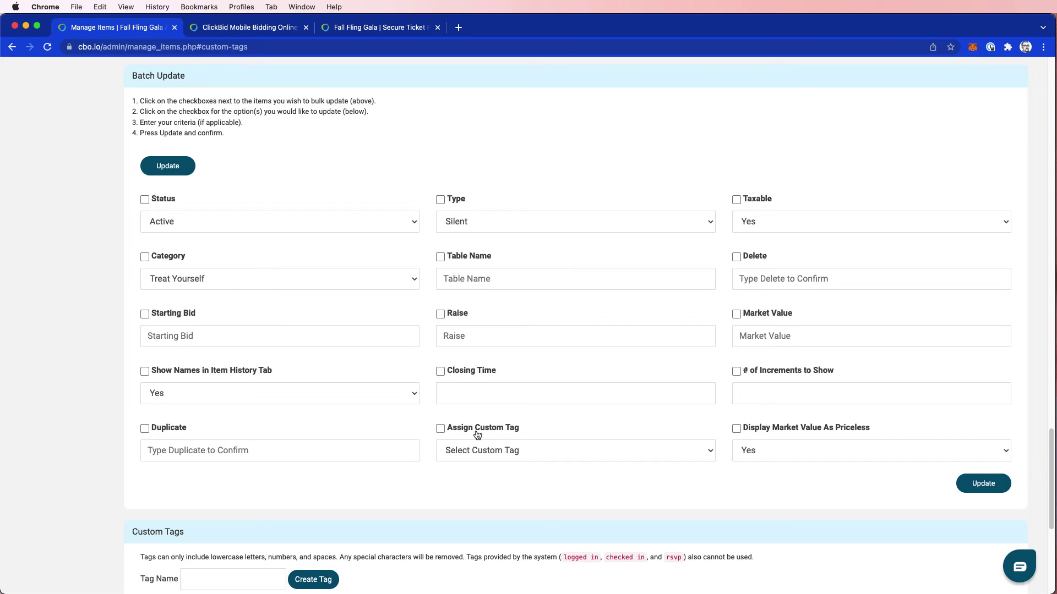
pyautogui.click(477, 435)
pyautogui.click(593, 455)
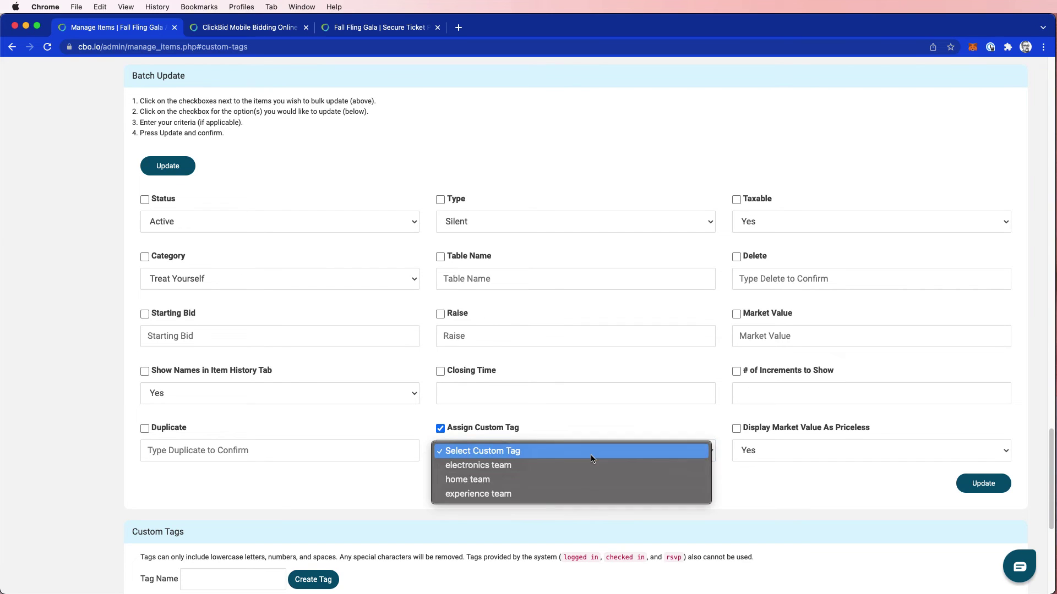
pyautogui.click(478, 465)
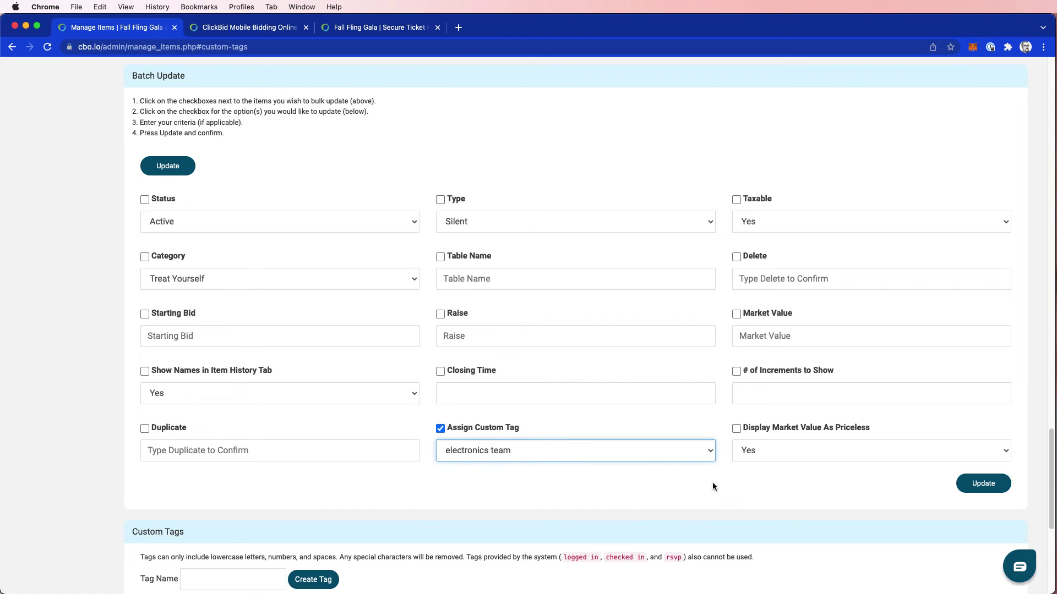
pyautogui.click(983, 483)
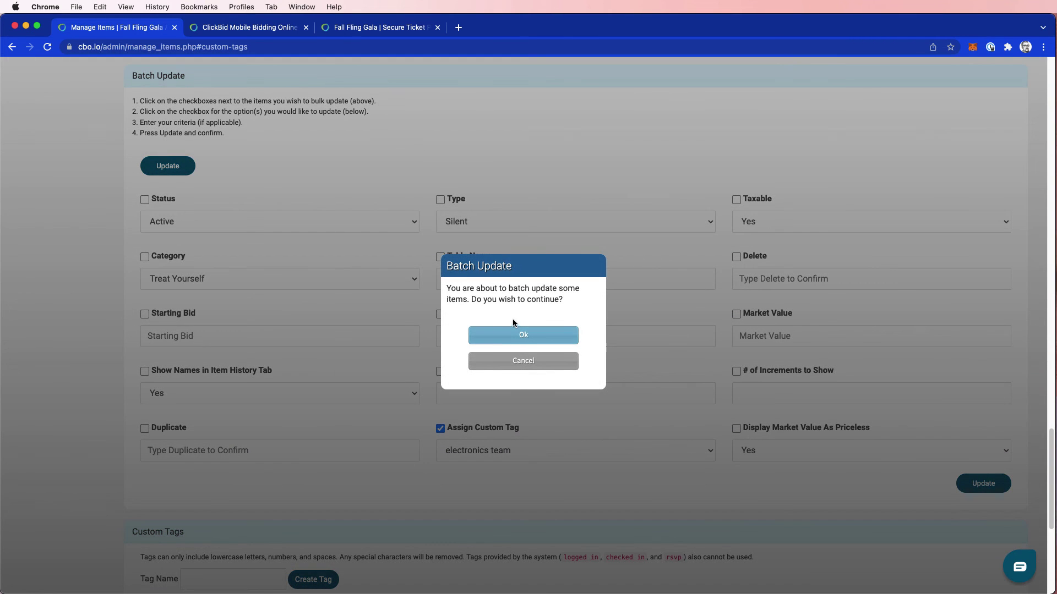
pyautogui.click(520, 334)
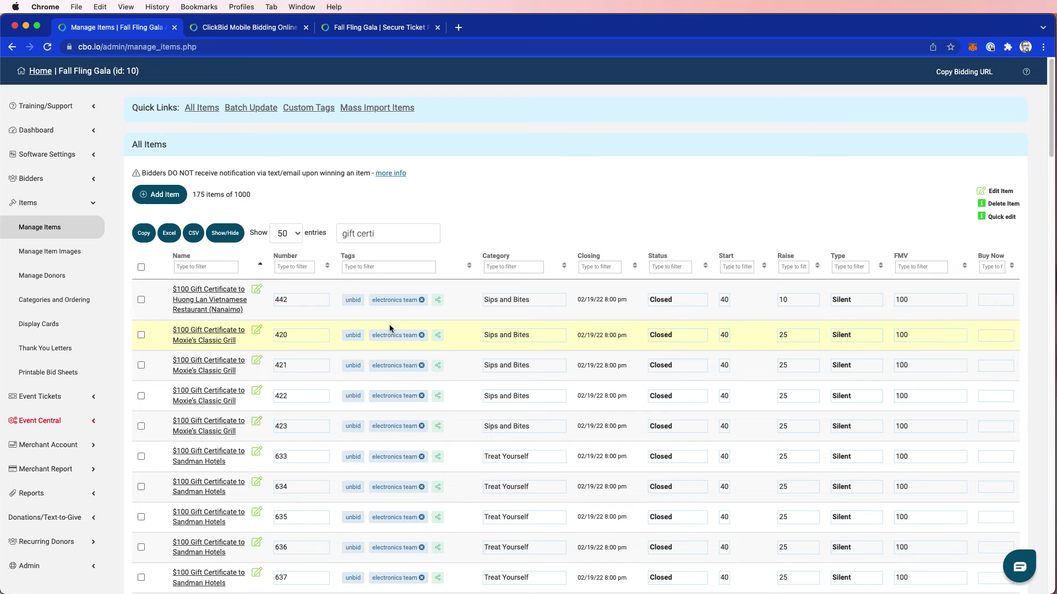
# Clear the search and select both London Drugs Gift Card rows
pyautogui.tripleClick(390, 236)
pyautogui.press('BackSpace')
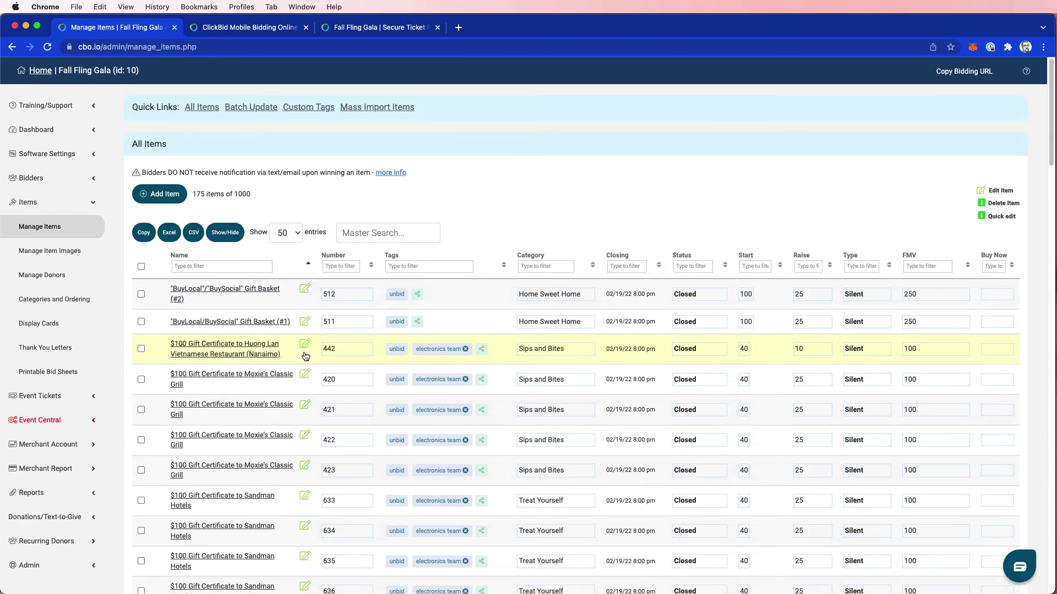
pyautogui.scroll(-7, 300, 349)
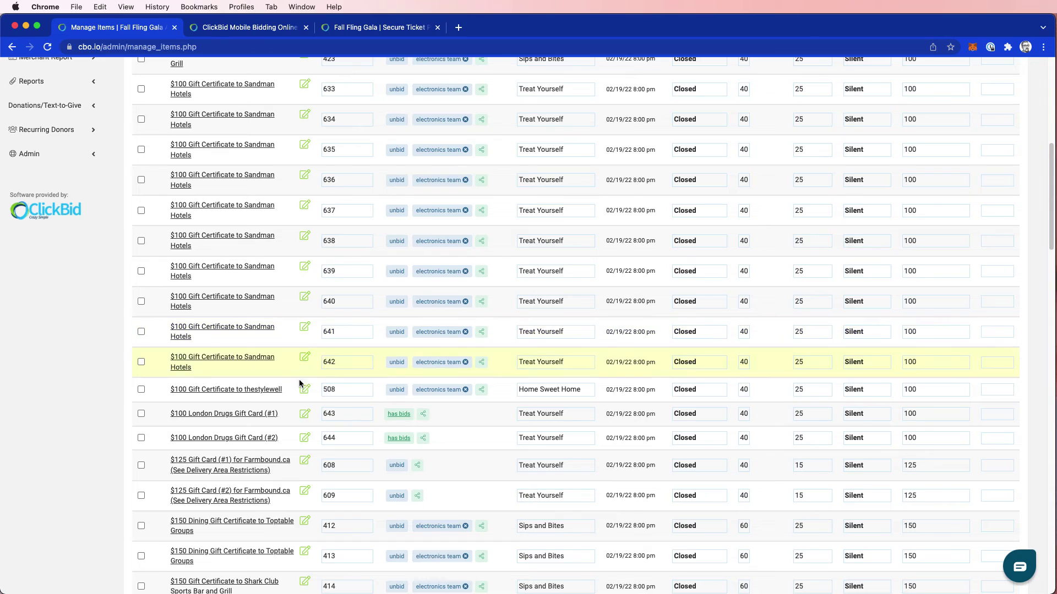
pyautogui.click(141, 413)
pyautogui.click(141, 437)
# Batch-assign the home team tag to the selected items and confirm
pyautogui.scroll(-4, 138, 454)
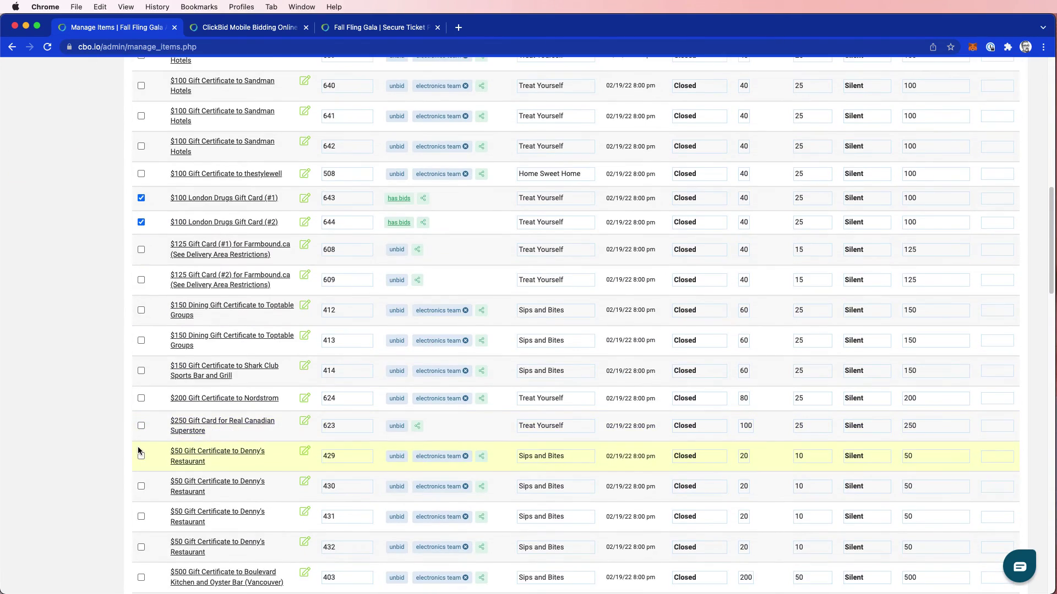
pyautogui.scroll(-9, 137, 446)
pyautogui.scroll(-5, 582, 306)
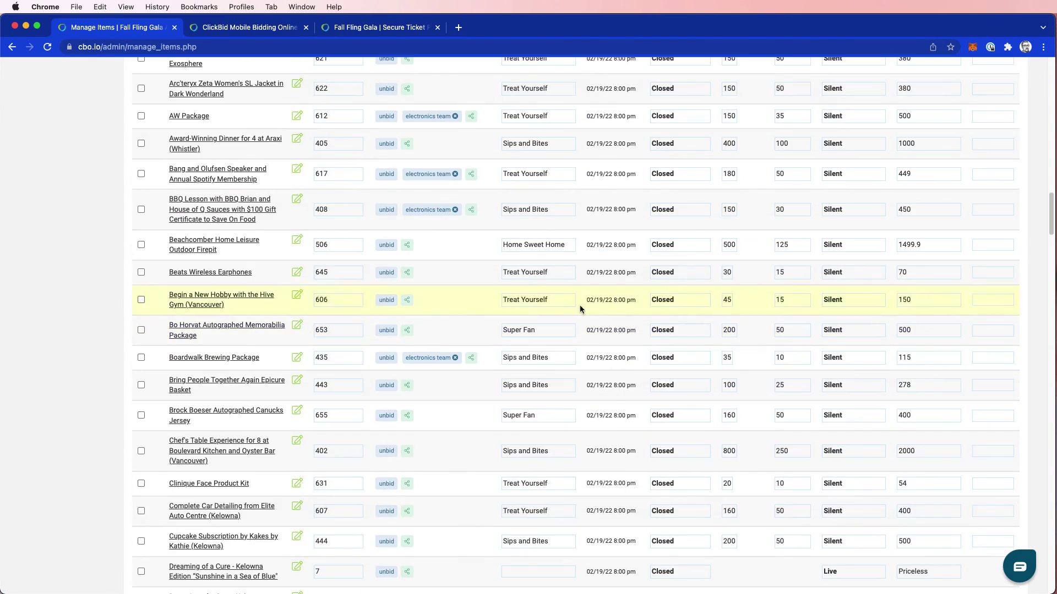
pyautogui.moveTo(1051, 214); pyautogui.dragTo(1052, 532)
pyautogui.scroll(-8, 1053, 533)
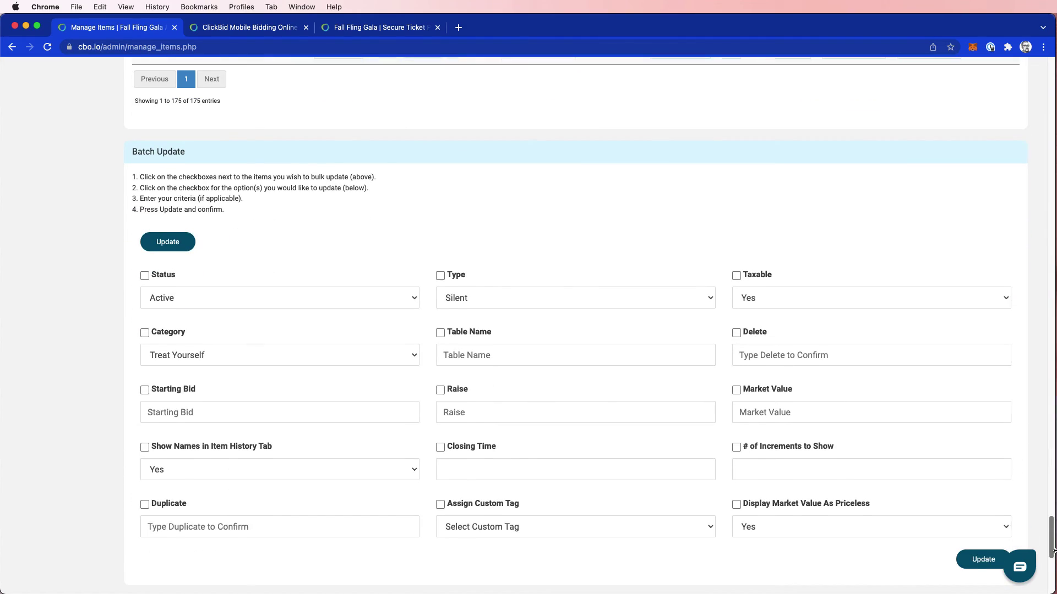
pyautogui.click(494, 454)
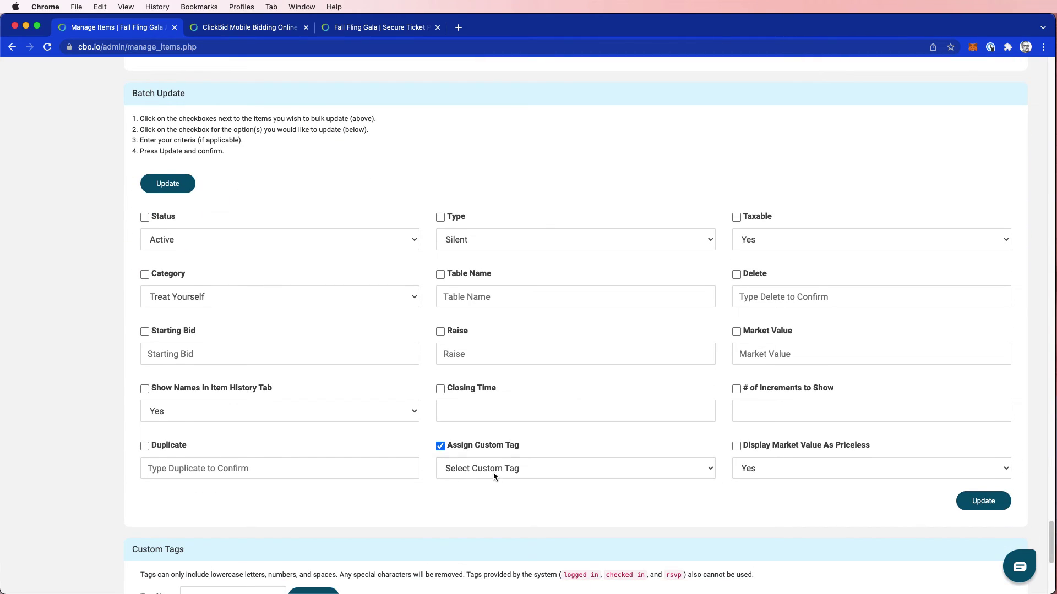
pyautogui.click(493, 475)
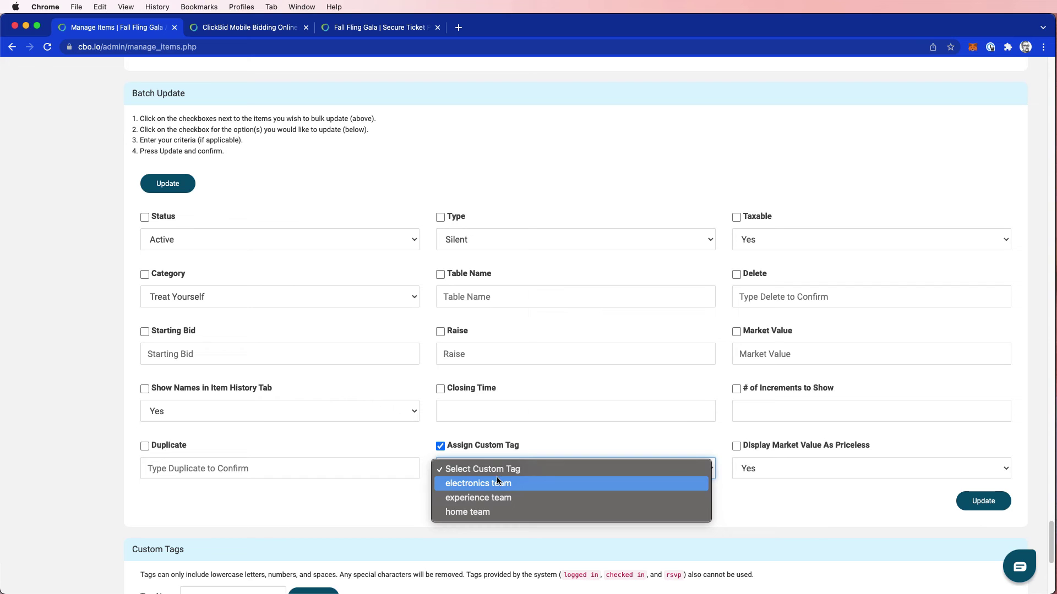
pyautogui.click(490, 511)
pyautogui.click(981, 502)
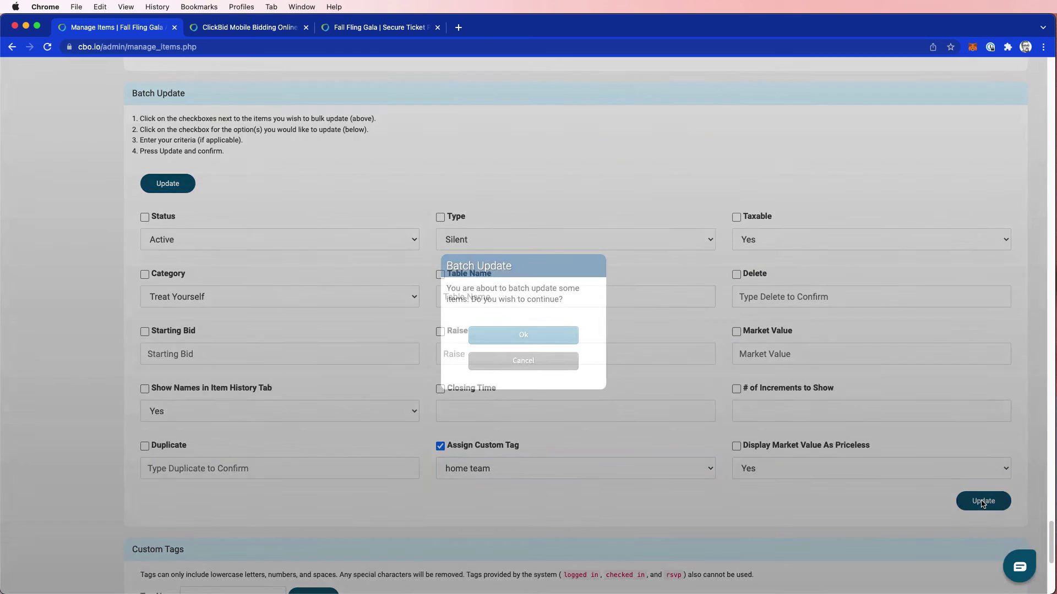
pyautogui.click(523, 334)
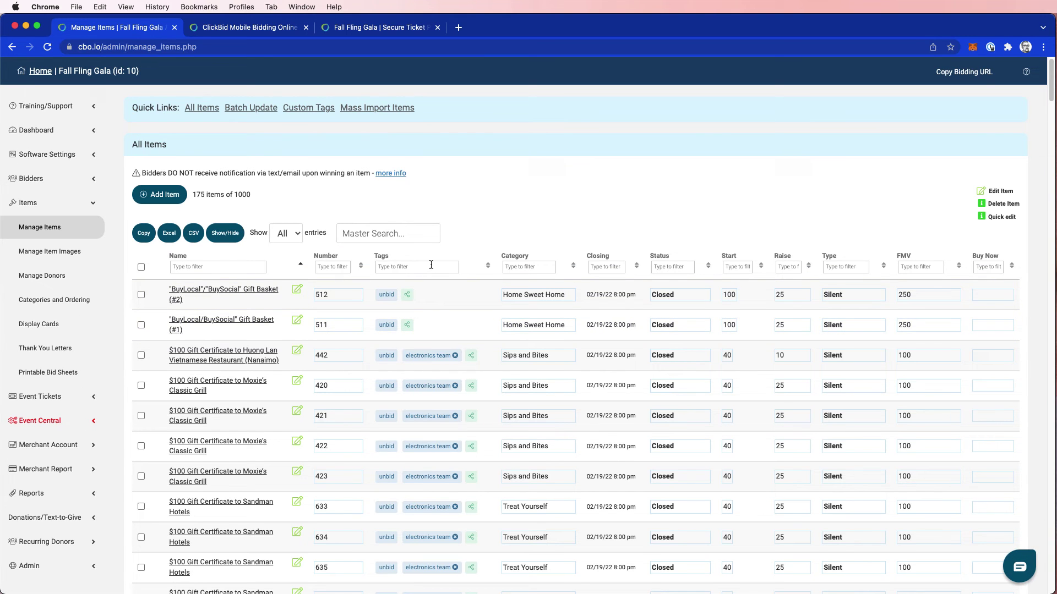
# Filter the Tags column by 'home', then by 'ele' to review electronics team items
pyautogui.click(406, 268)
pyautogui.write('home')
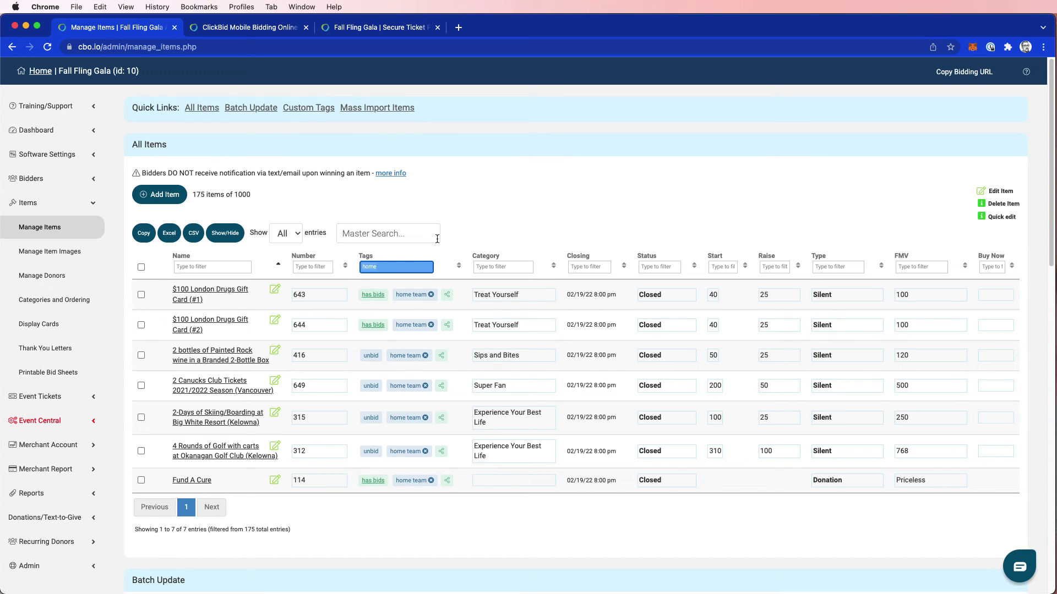
pyautogui.write('elect')
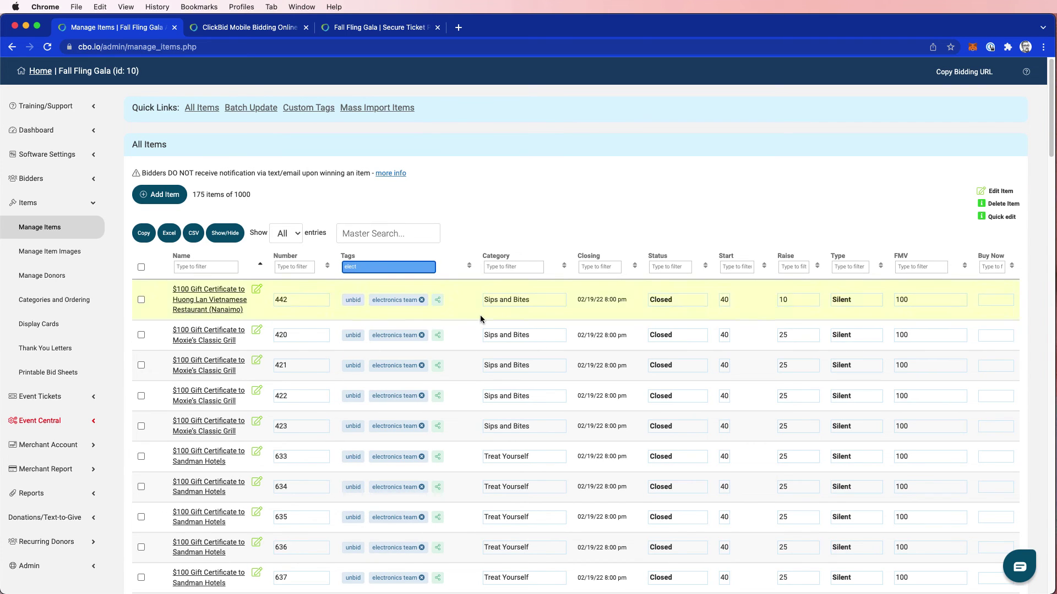
pyautogui.scroll(-15, 402, 364)
pyautogui.scroll(5, 403, 364)
pyautogui.scroll(15, 406, 380)
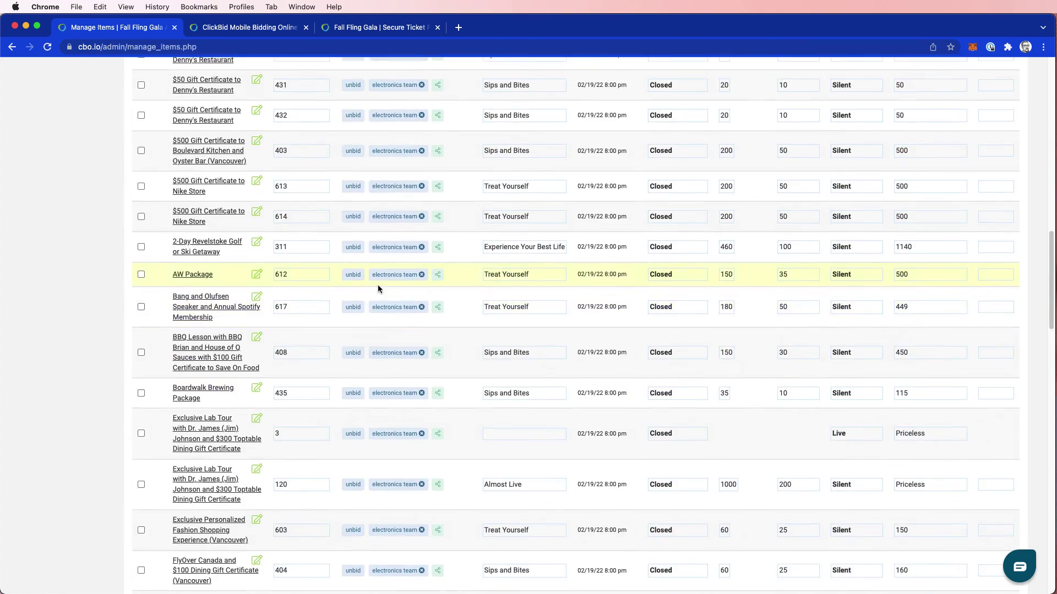
pyautogui.scroll(-1, 379, 304)
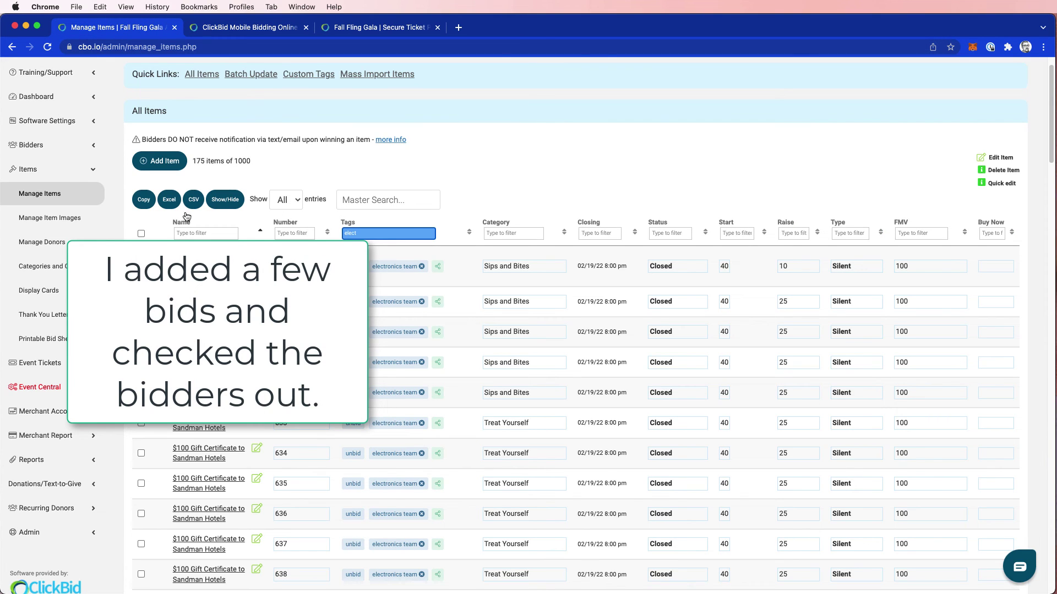
# Open Totals by Tag from Reports, set tag type to Item and tick All Tags
pyautogui.scroll(-1, 71, 465)
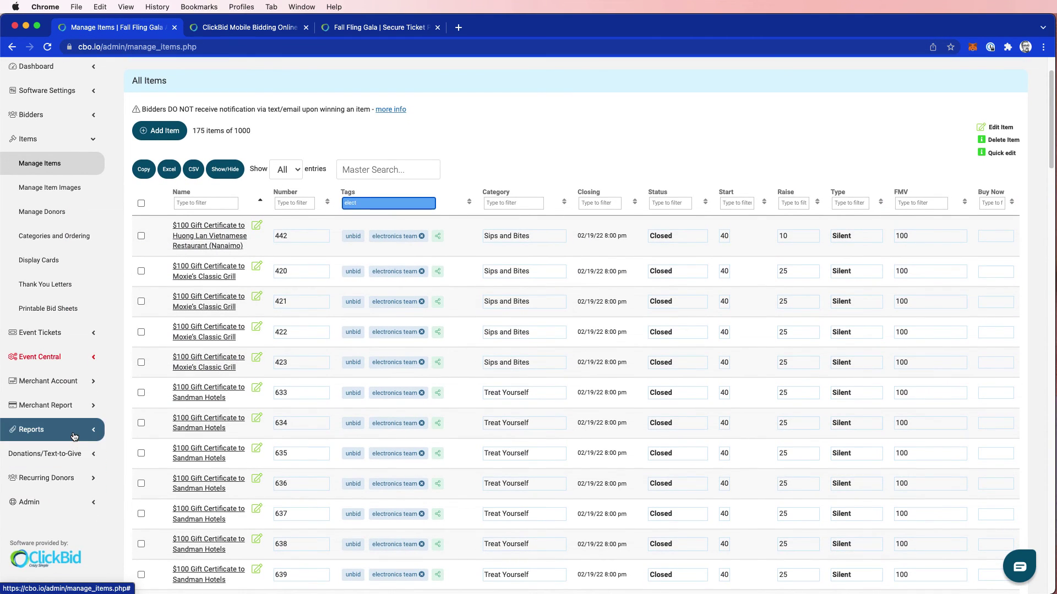
pyautogui.click(72, 432)
pyautogui.scroll(-4, 72, 435)
pyautogui.scroll(-5, 72, 443)
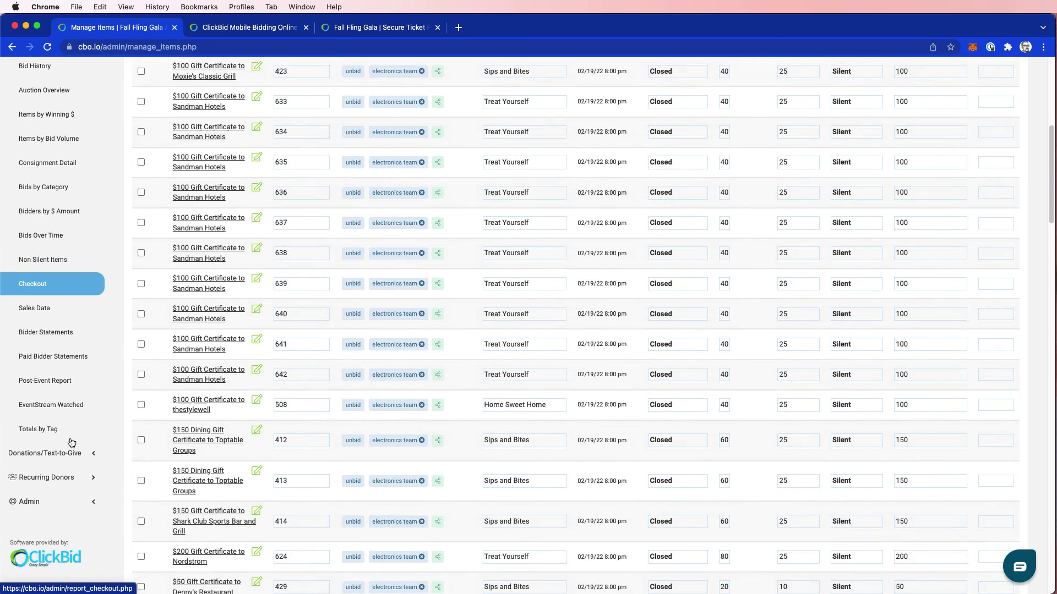
pyautogui.click(58, 401)
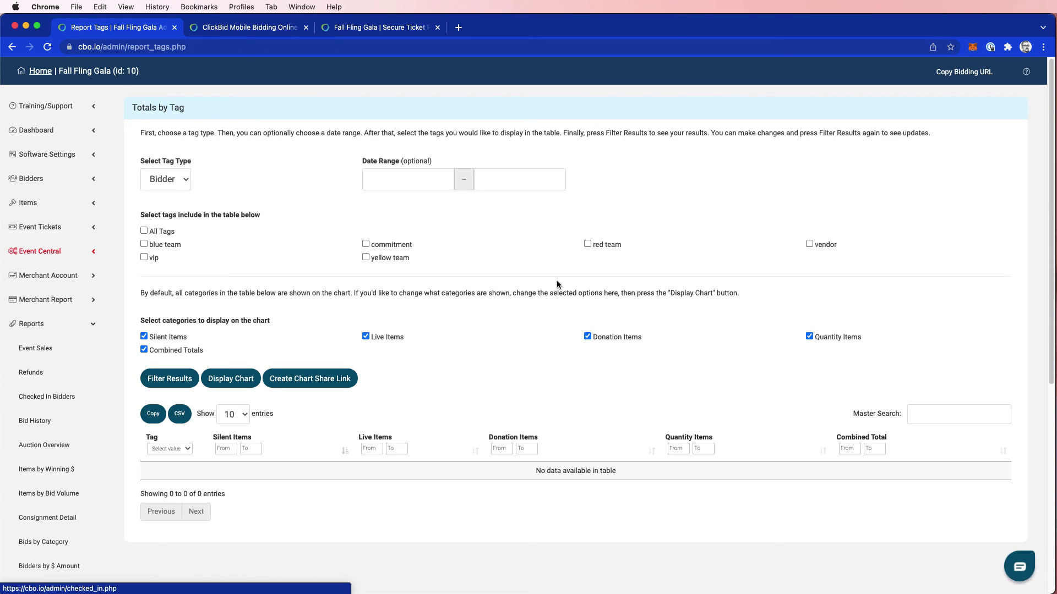
pyautogui.click(170, 182)
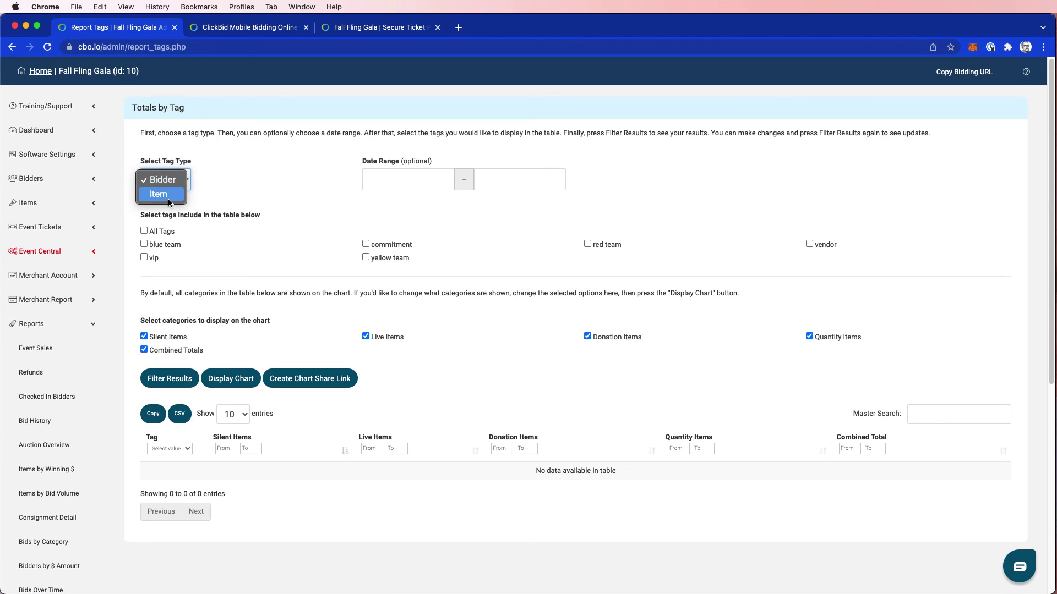
pyautogui.click(167, 198)
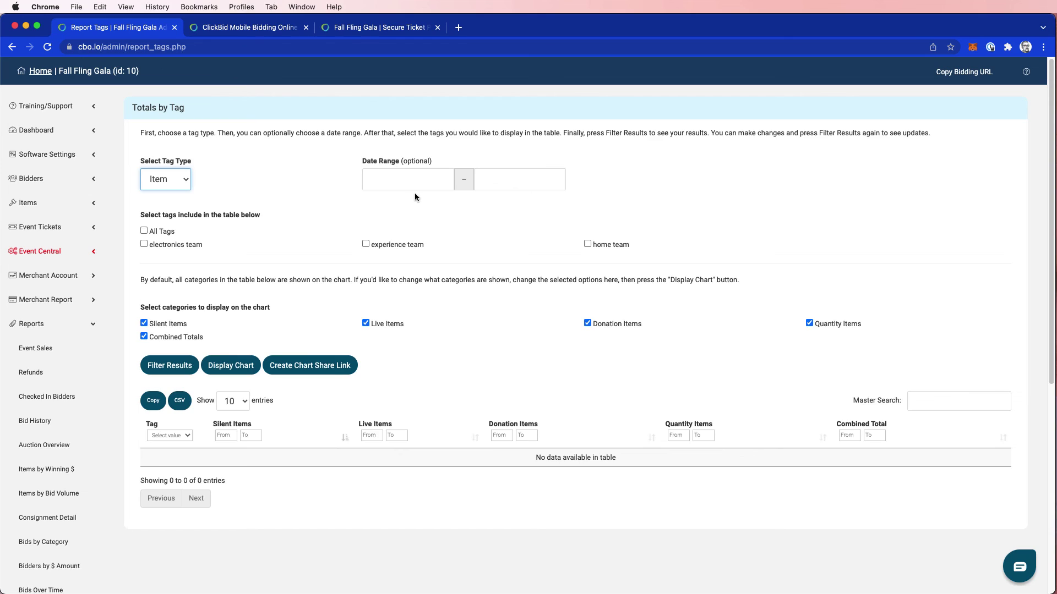
pyautogui.click(144, 231)
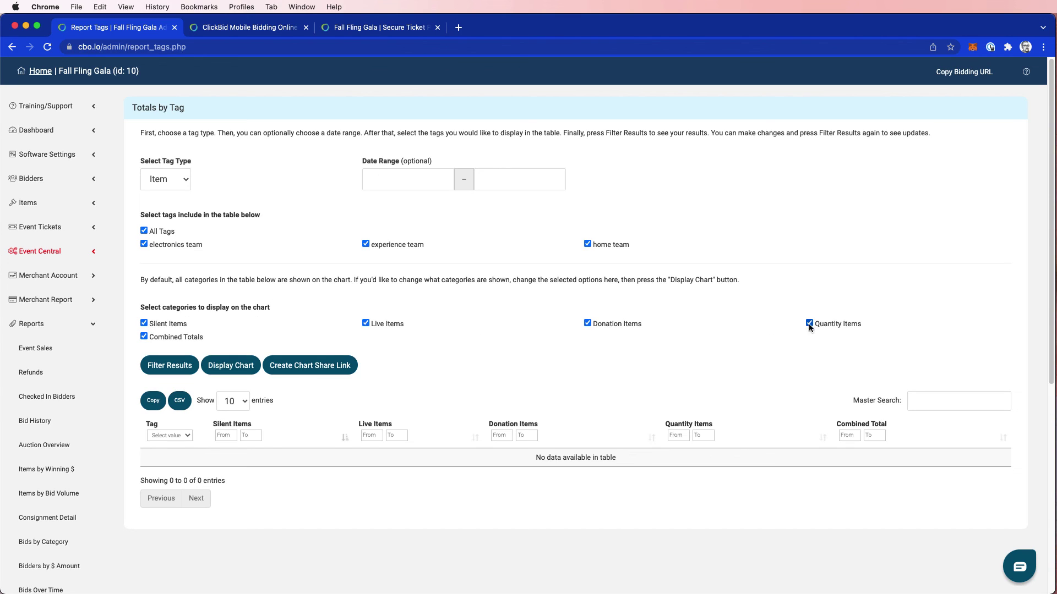
# Filter the Totals by Tag report to show electronics team $100.00 and home team $3,845.00
pyautogui.click(177, 366)
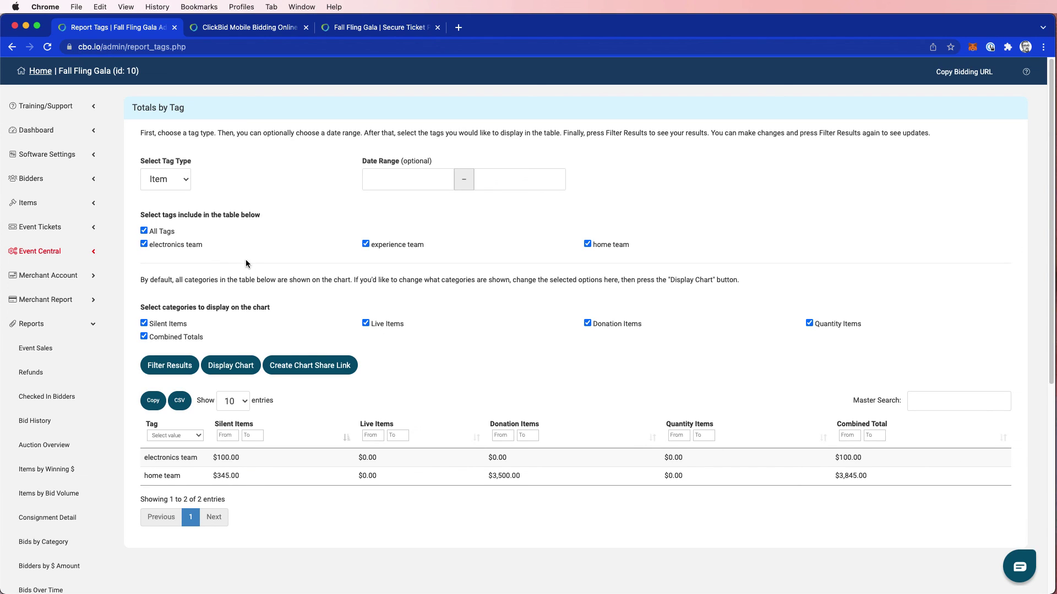
# Expand the Bidders menu in the sidebar to list Manage Bidders and Email Bidders
pyautogui.click(30, 186)
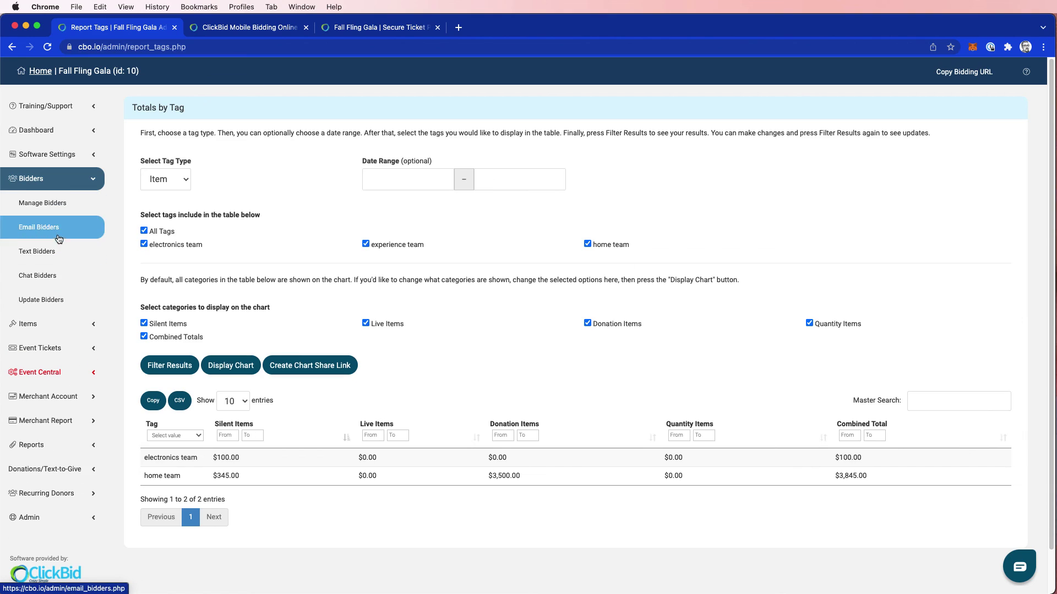